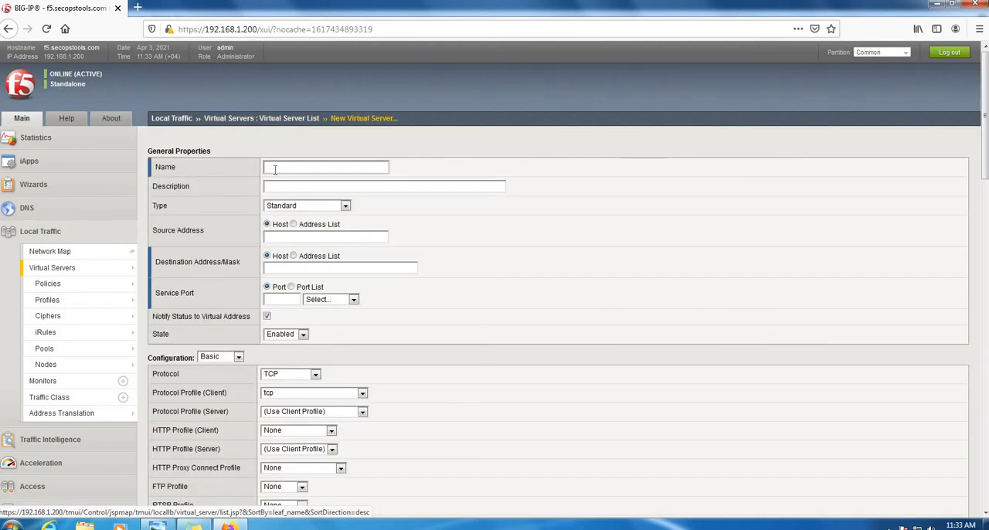
- Name the new virtual server VS-Remote-Access-VPN and set its source address to 0.0.0.0/0
{"action": "type", "text": "emote-"}
{"action": "key", "text": "BackSpace"}
{"action": "key", "text": "BackSpace"}
{"action": "key", "text": "BackSpace"}
{"action": "left_click", "coordinate": [279, 236]}
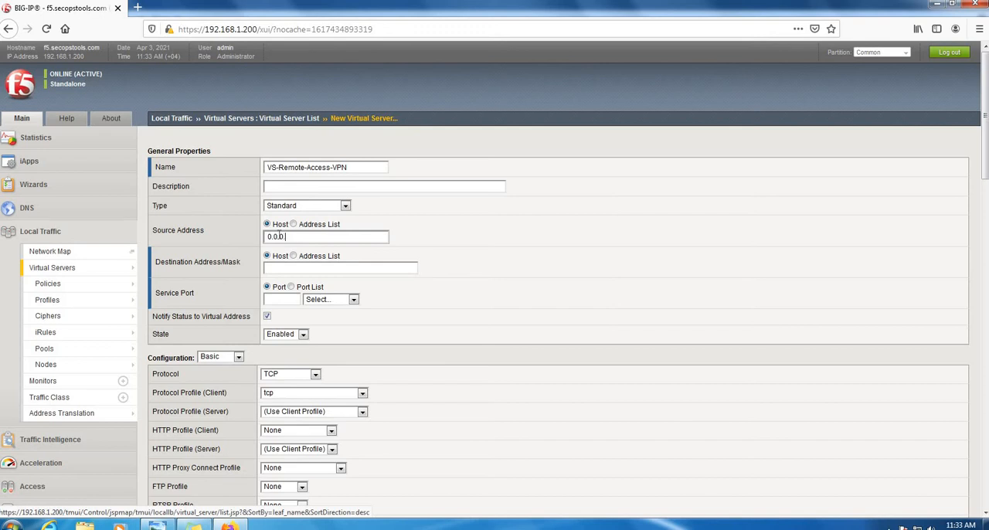
{"action": "type", "text": "0.0.0.0/0"}
- Set the virtual server's destination address to 55.55.55.101 and its service port to HTTPS
{"action": "left_click", "coordinate": [297, 268]}
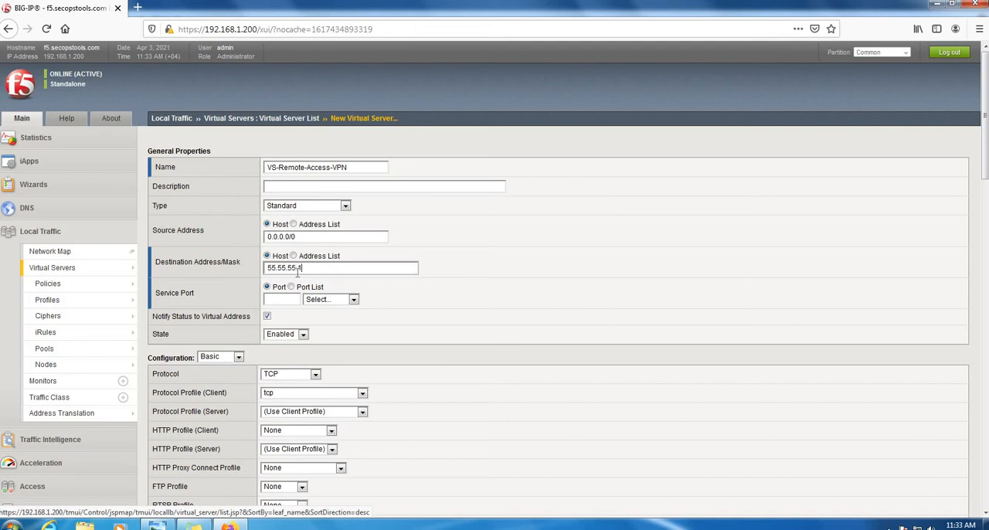
{"action": "left_click", "coordinate": [324, 299]}
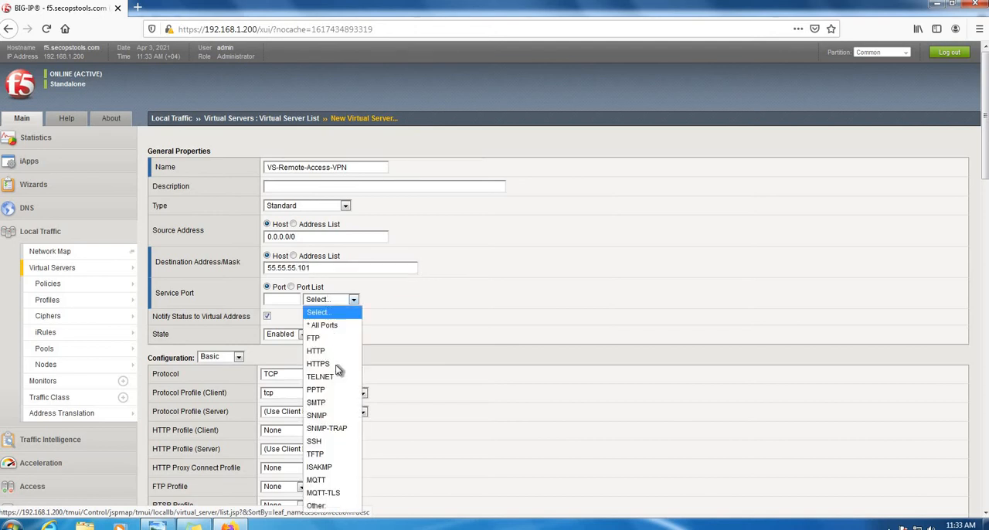
{"action": "key", "text": "Return"}
- Set the client HTTP profile to http and assign clientssl and serverssl as the client and server SSL profiles
{"action": "scroll", "coordinate": [479, 305], "scroll_direction": "down", "scroll_amount": 5}
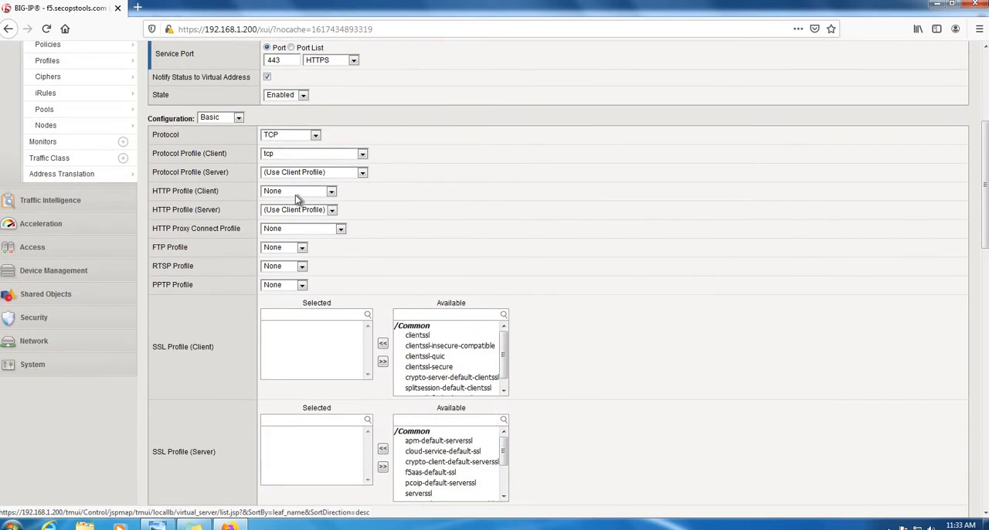
{"action": "left_click", "coordinate": [295, 195]}
{"action": "key", "text": "Return"}
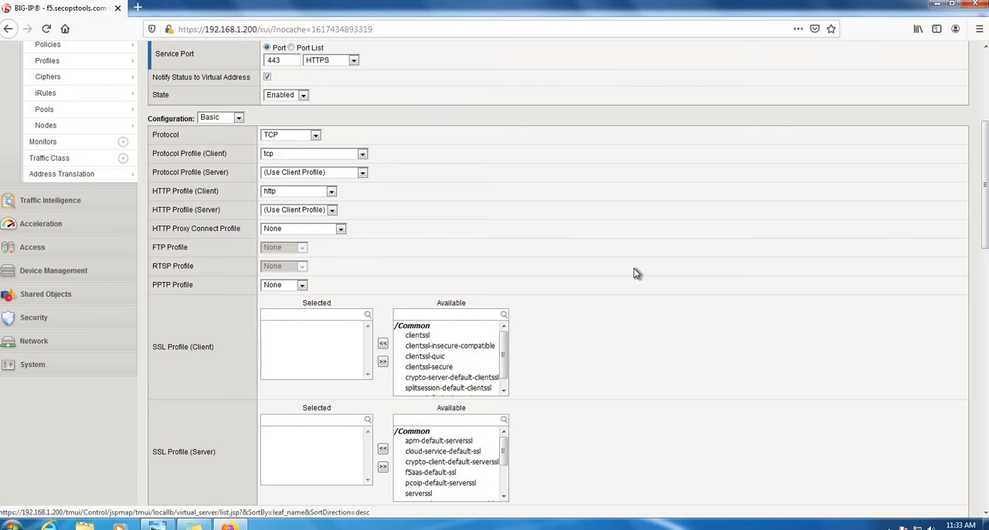
{"action": "scroll", "coordinate": [634, 270], "scroll_direction": "down", "scroll_amount": 4}
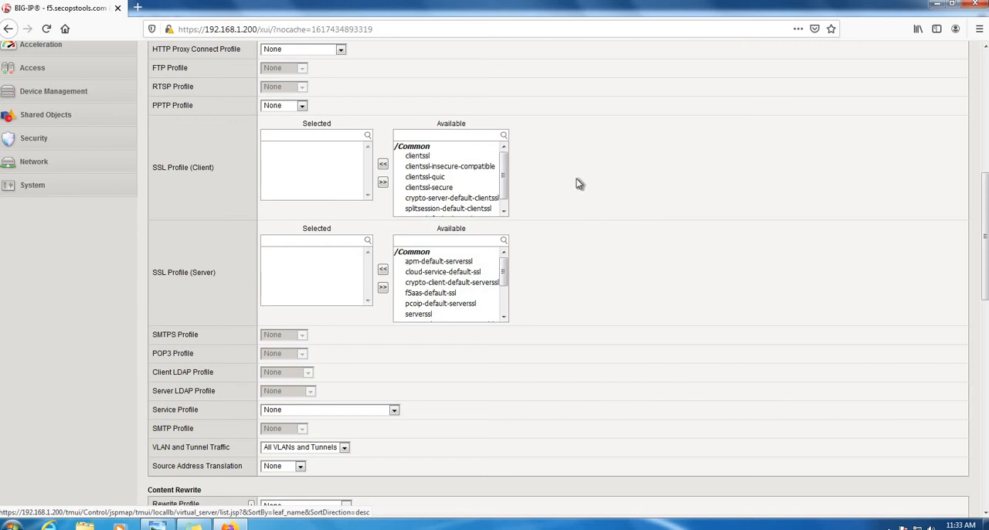
{"action": "left_click", "coordinate": [421, 156]}
{"action": "left_click", "coordinate": [433, 313]}
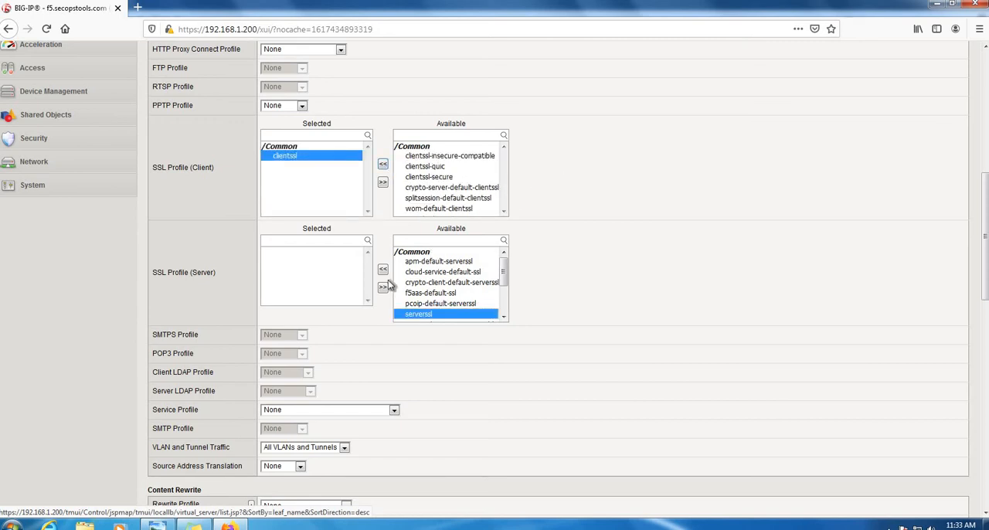
- Choose the source address translation for the virtual server and finish creating it
{"action": "scroll", "coordinate": [628, 274], "scroll_direction": "down", "scroll_amount": 5}
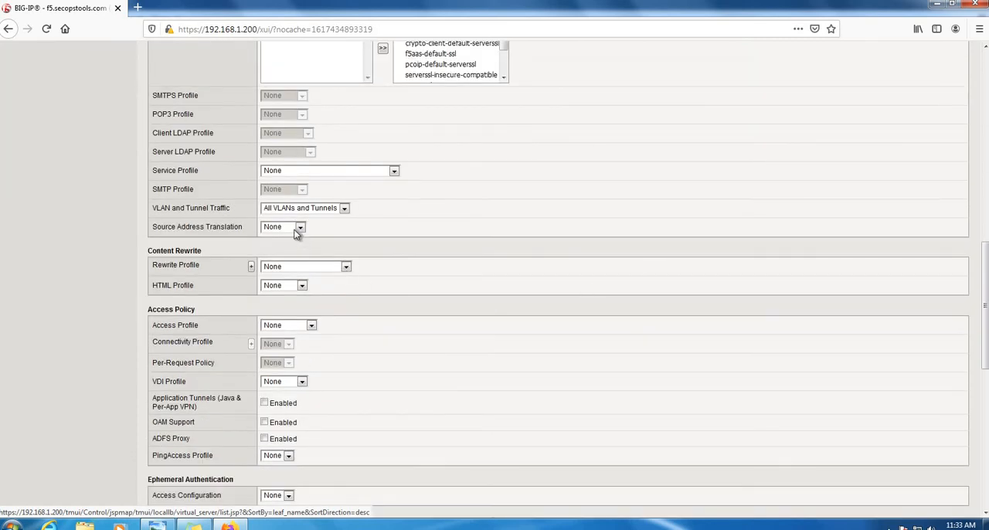
{"action": "left_click", "coordinate": [282, 252]}
{"action": "scroll", "coordinate": [641, 177], "scroll_direction": "down", "scroll_amount": 1}
{"action": "scroll", "coordinate": [640, 179], "scroll_direction": "down", "scroll_amount": 6}
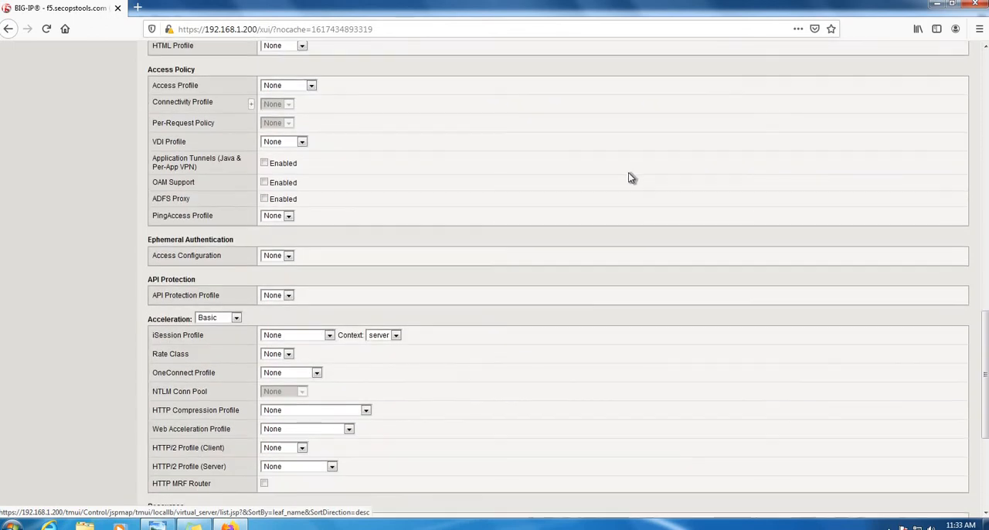
{"action": "scroll", "coordinate": [629, 172], "scroll_direction": "down", "scroll_amount": 4}
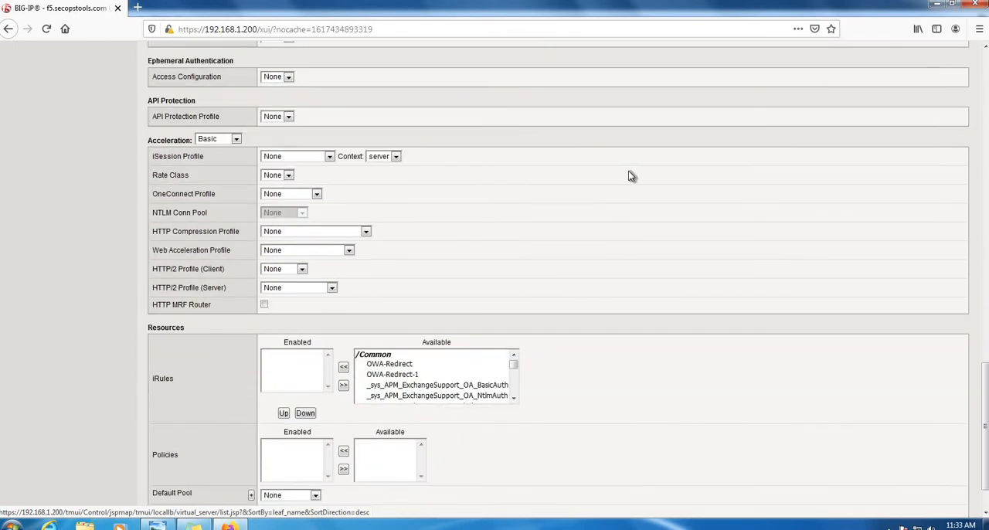
{"action": "scroll", "coordinate": [687, 235], "scroll_direction": "down", "scroll_amount": 1}
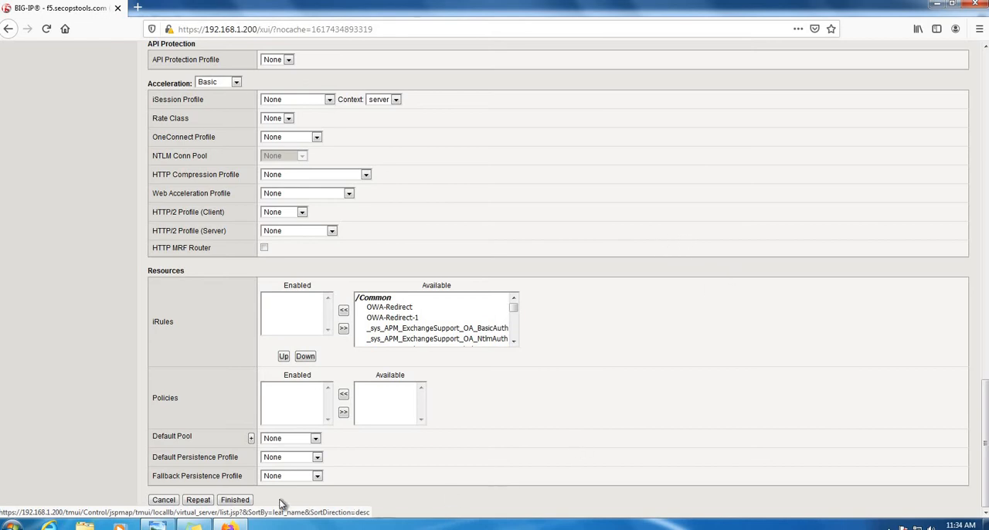
{"action": "left_click", "coordinate": [245, 502]}
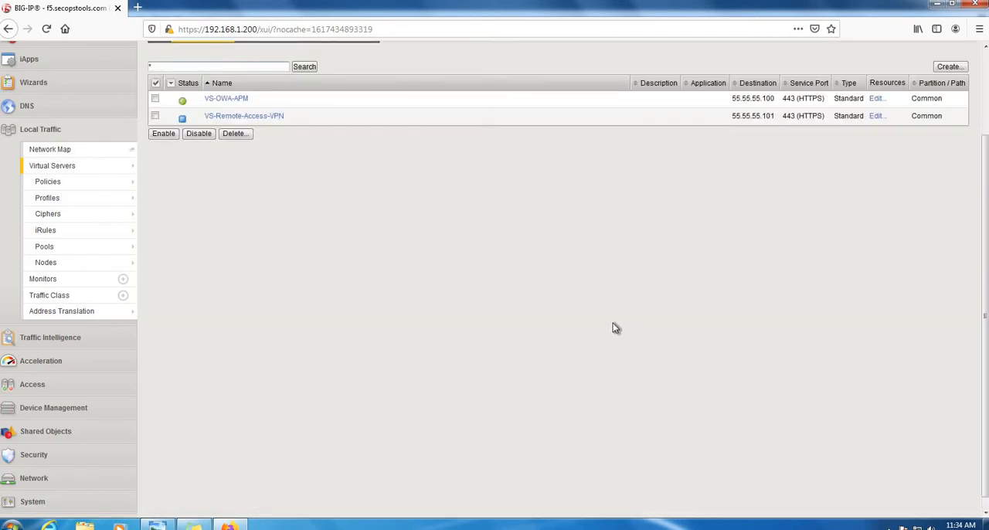
- Open the Access section, review the F5-RA network diagram in Windows Photo Viewer, and return to the BIG-IP page in Firefox
{"action": "scroll", "coordinate": [613, 329], "scroll_direction": "down", "scroll_amount": 1}
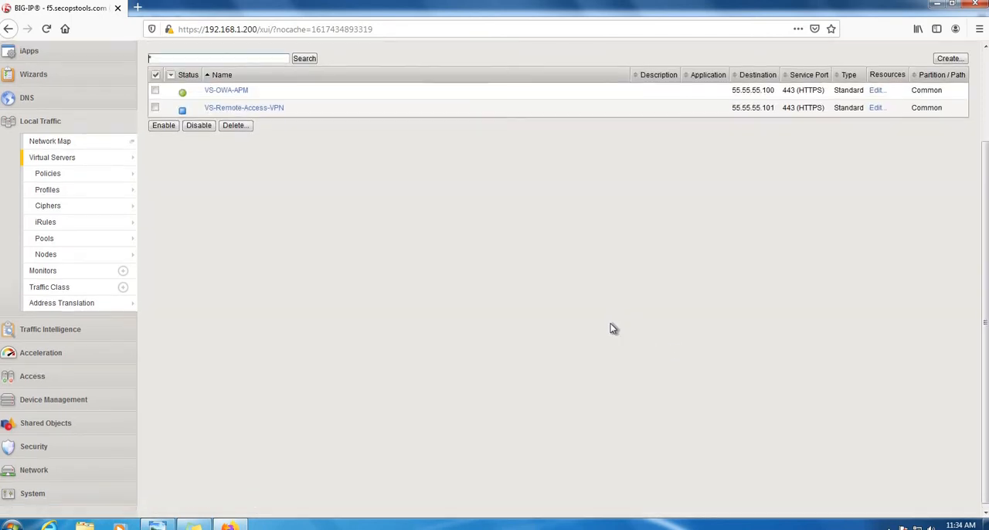
{"action": "left_click", "coordinate": [75, 374]}
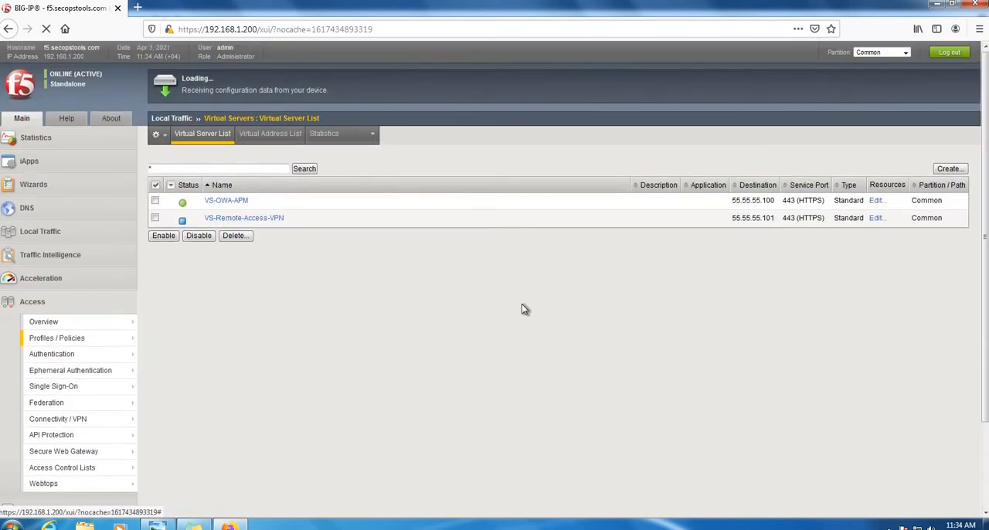
{"action": "left_click", "coordinate": [158, 525]}
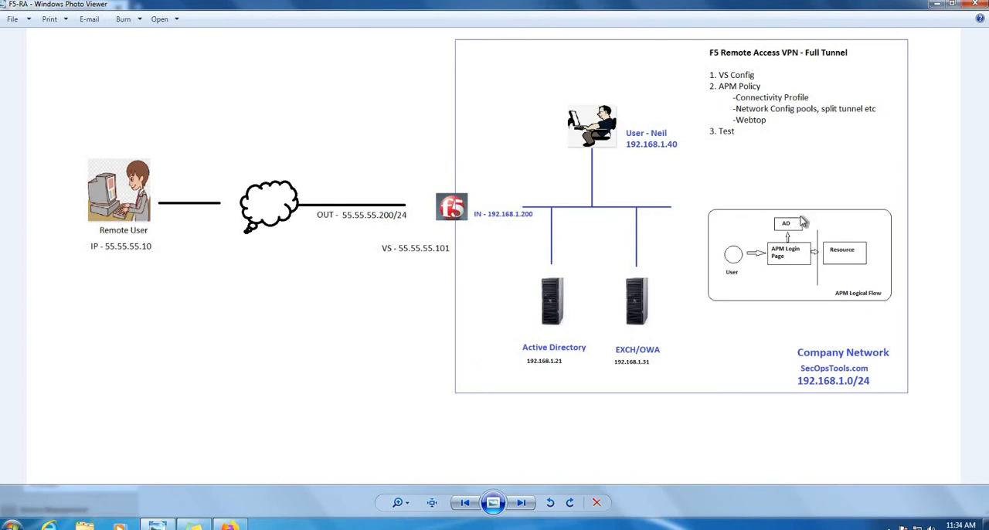
{"action": "left_click", "coordinate": [229, 525]}
- Review the domain name, domain controller and admin credential fields of the SECOPSAD authentication server, and return to the authentication list
{"action": "mouse_move", "coordinate": [77, 354]}
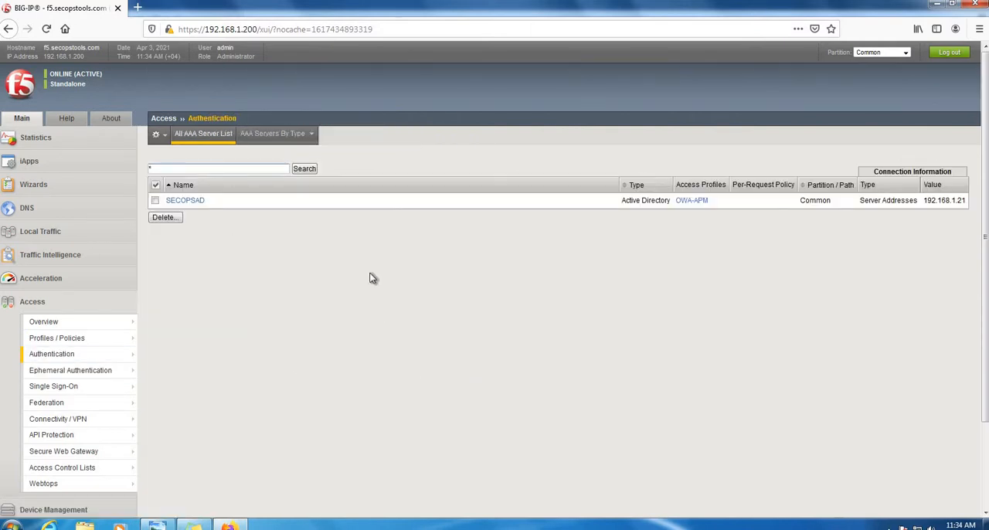
{"action": "left_click", "coordinate": [193, 201]}
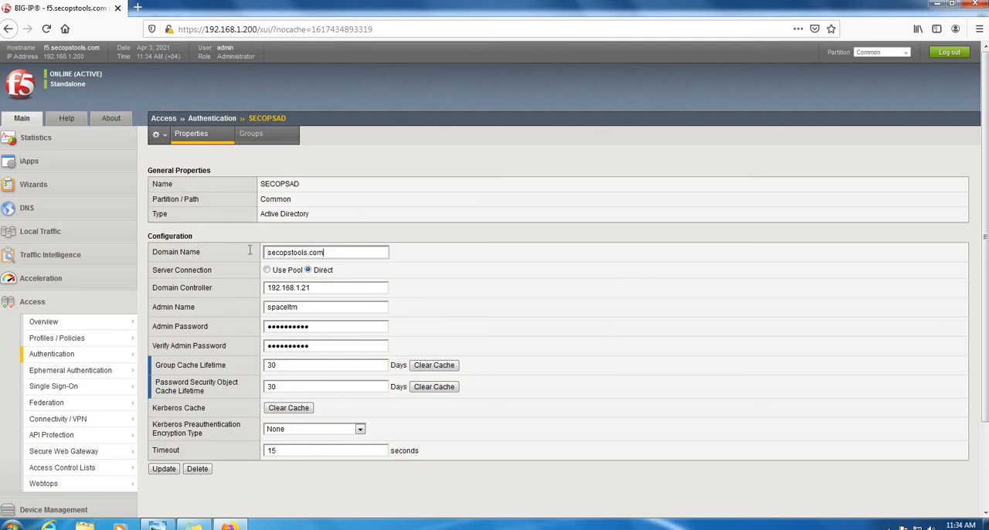
{"action": "left_click_drag", "start_coordinate": [328, 252], "coordinate": [249, 249]}
{"action": "left_click_drag", "start_coordinate": [318, 288], "coordinate": [233, 289]}
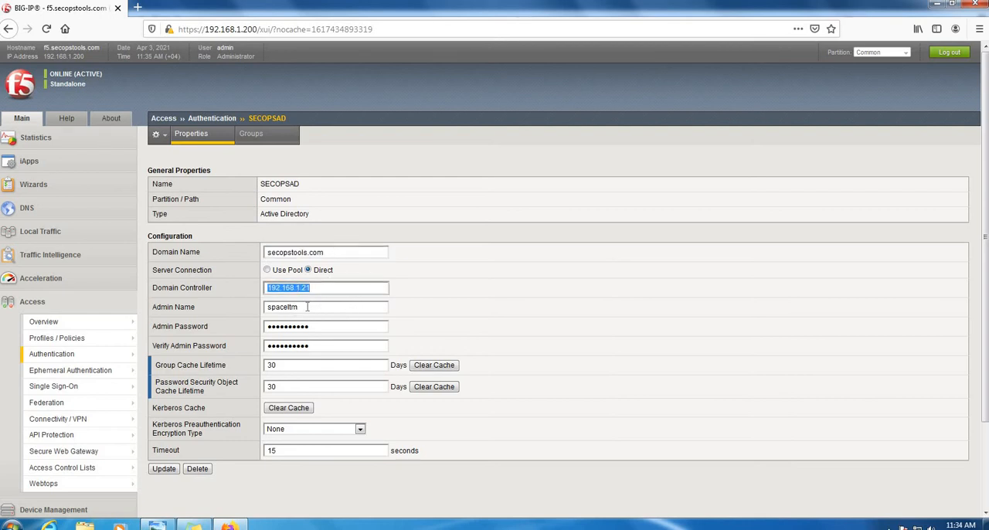
{"action": "left_click_drag", "start_coordinate": [308, 307], "coordinate": [262, 322]}
{"action": "key", "text": "Tab"}
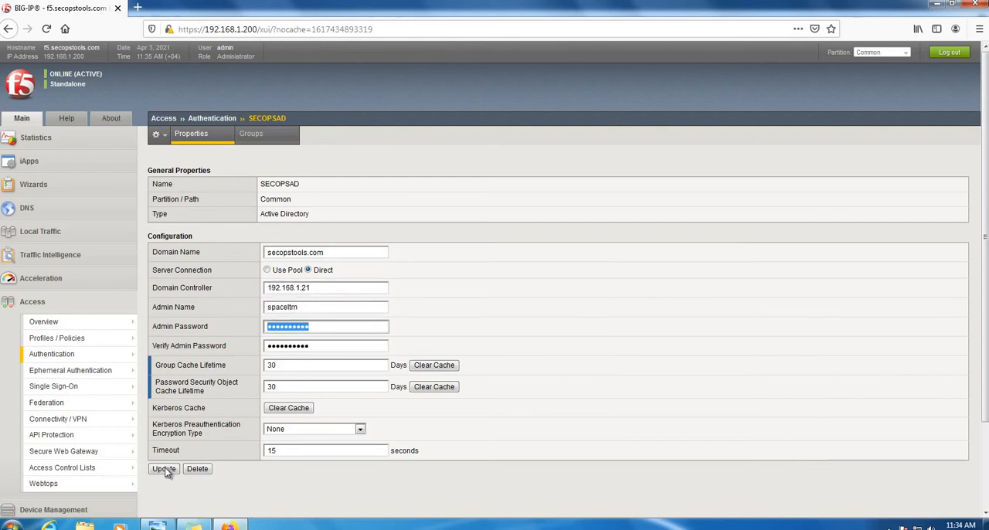
{"action": "left_click", "coordinate": [61, 354]}
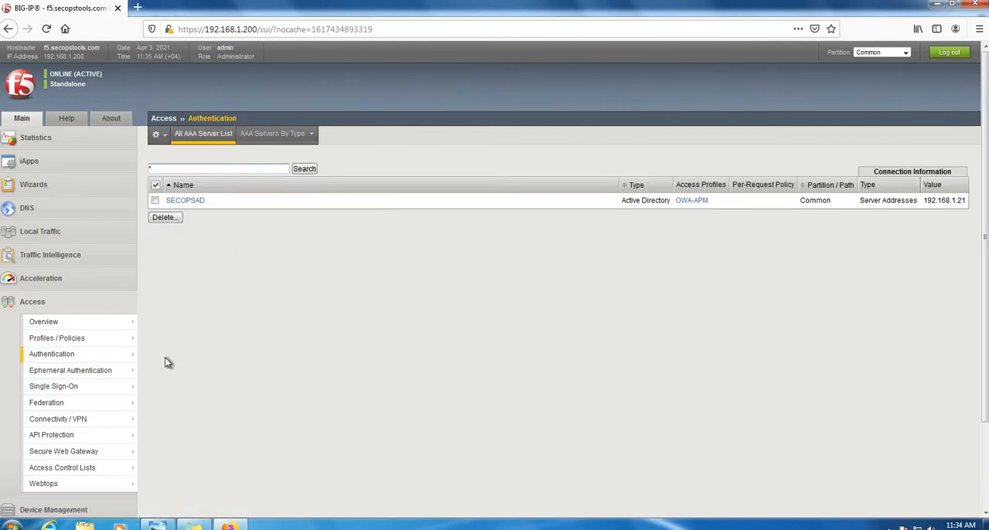
- Start a new access profile named Remote-Access-APM with profile type All
{"action": "left_click", "coordinate": [91, 340]}
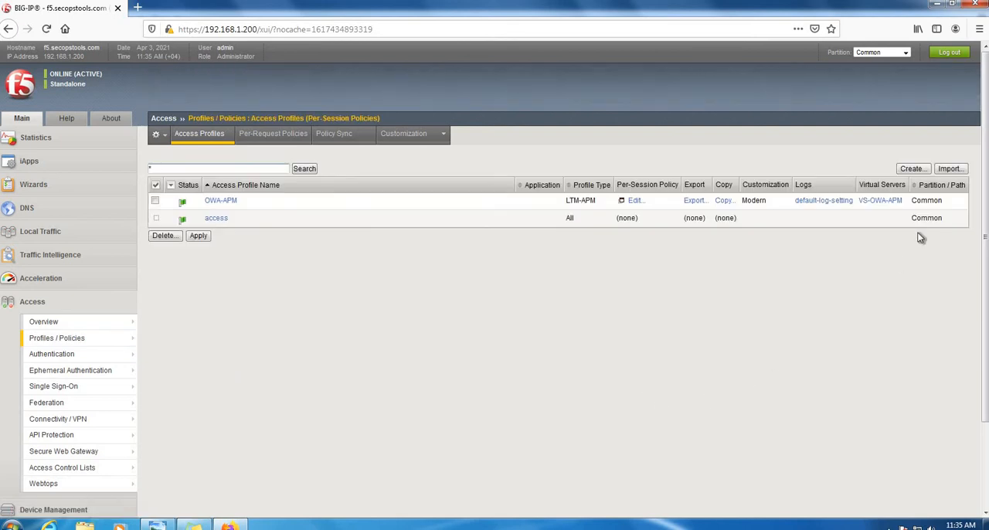
{"action": "left_click", "coordinate": [912, 169]}
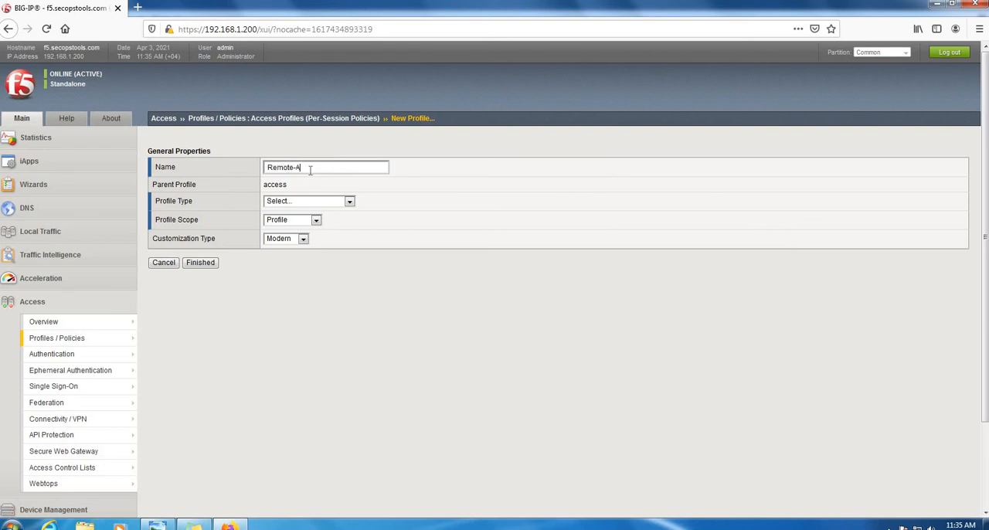
{"action": "type", "text": "APM"}
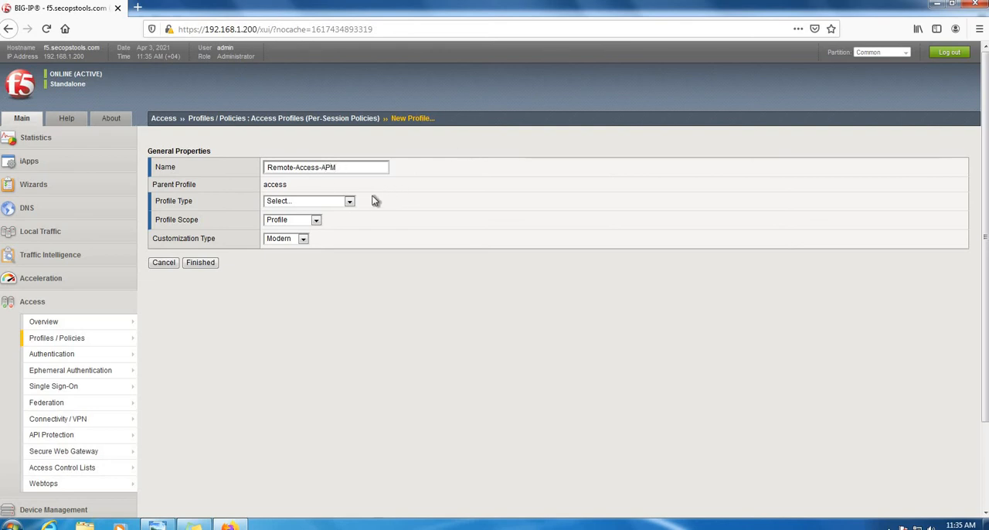
{"action": "left_click", "coordinate": [341, 201]}
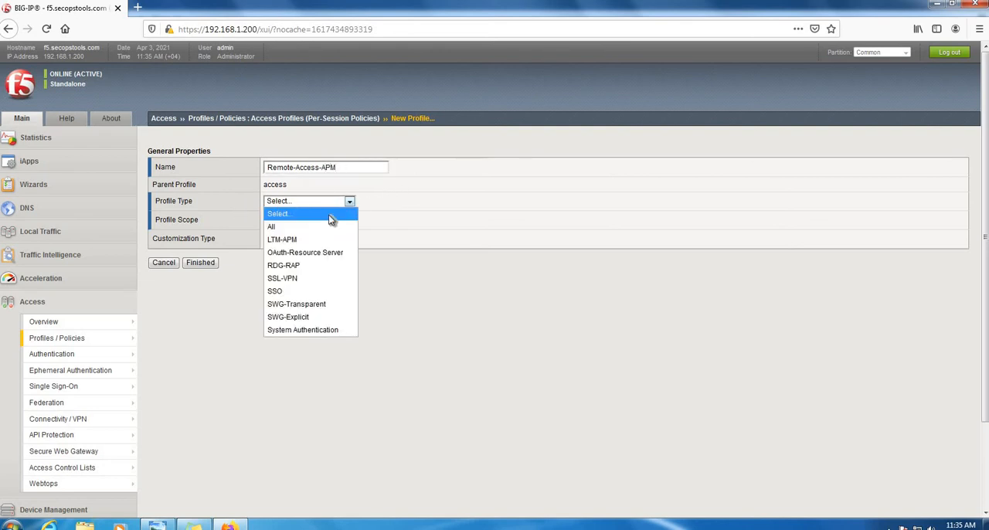
{"action": "left_click", "coordinate": [322, 227]}
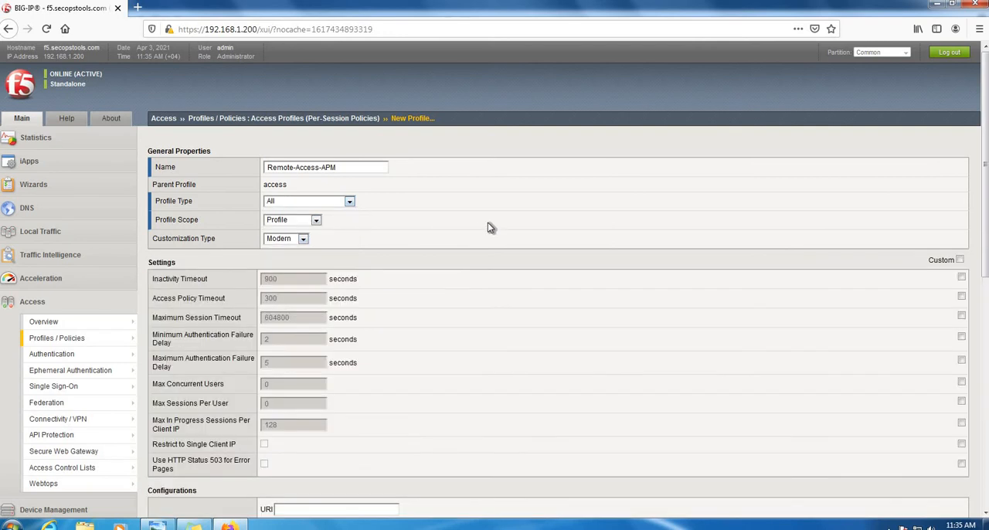
- Add English (en) to the access profile's accepted languages and finish creating the profile
{"action": "scroll", "coordinate": [424, 205], "scroll_direction": "down", "scroll_amount": 5}
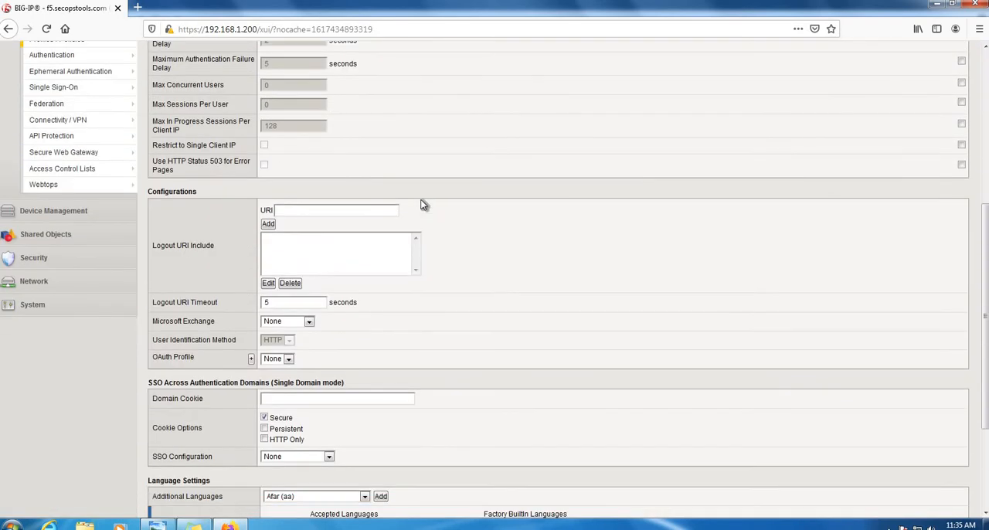
{"action": "scroll", "coordinate": [424, 206], "scroll_direction": "down", "scroll_amount": 3}
{"action": "left_click", "coordinate": [470, 374]}
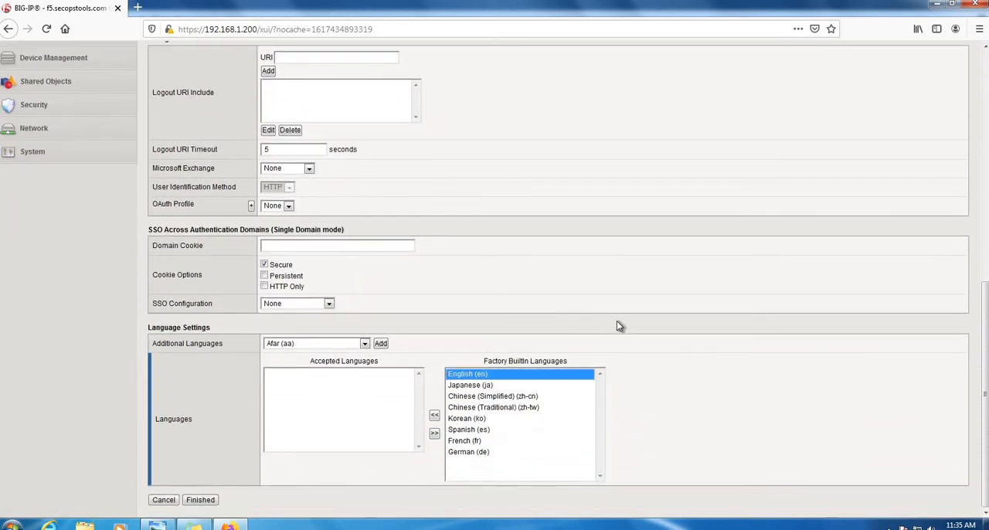
{"action": "left_click", "coordinate": [434, 414]}
{"action": "scroll", "coordinate": [220, 498], "scroll_direction": "down", "scroll_amount": 1}
{"action": "left_click", "coordinate": [214, 501]}
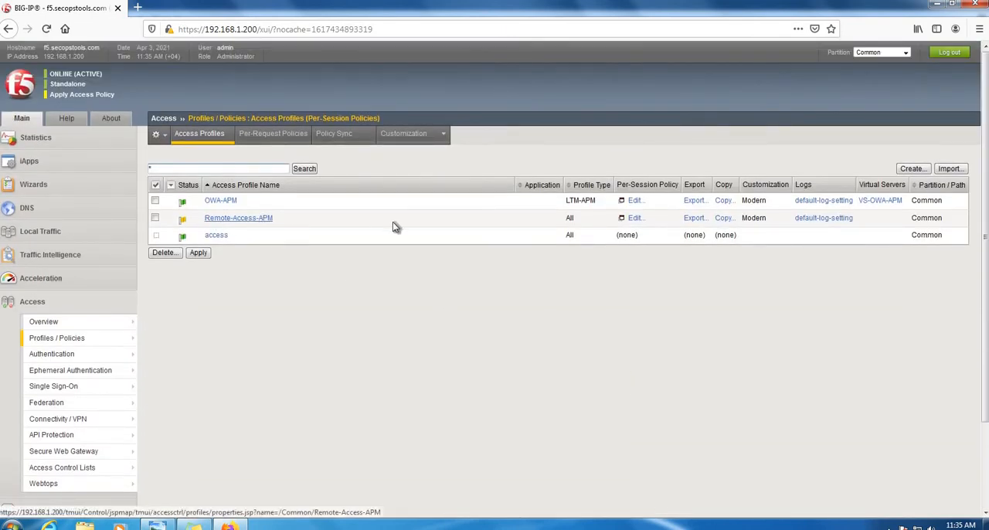
- Reload the access profiles list and check the status of Remote-Access-APM
{"action": "left_click", "coordinate": [79, 342]}
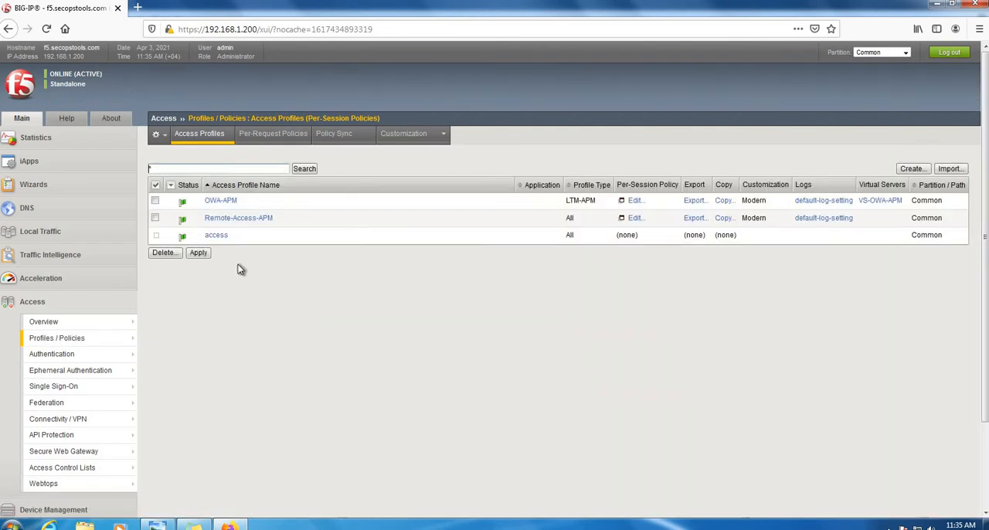
{"action": "triple_click", "coordinate": [211, 222]}
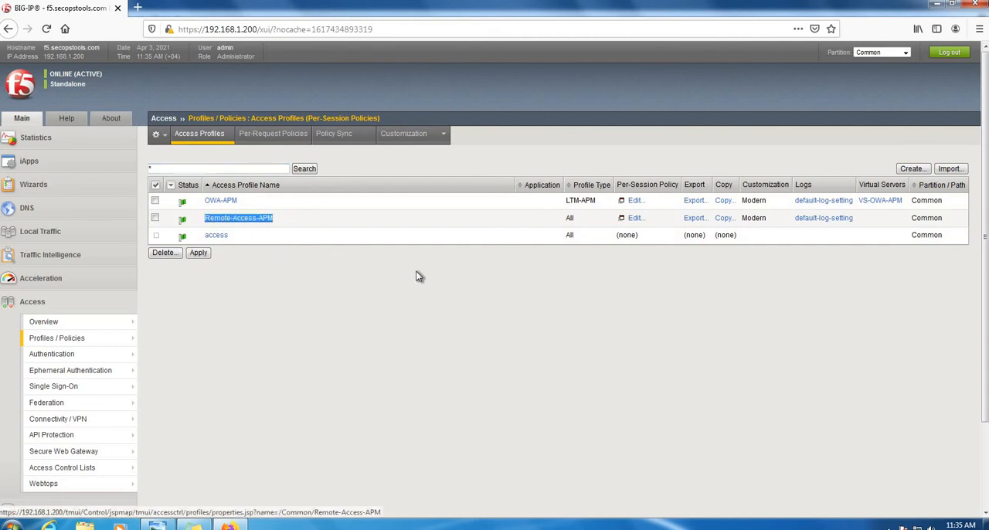
{"action": "left_click", "coordinate": [414, 295]}
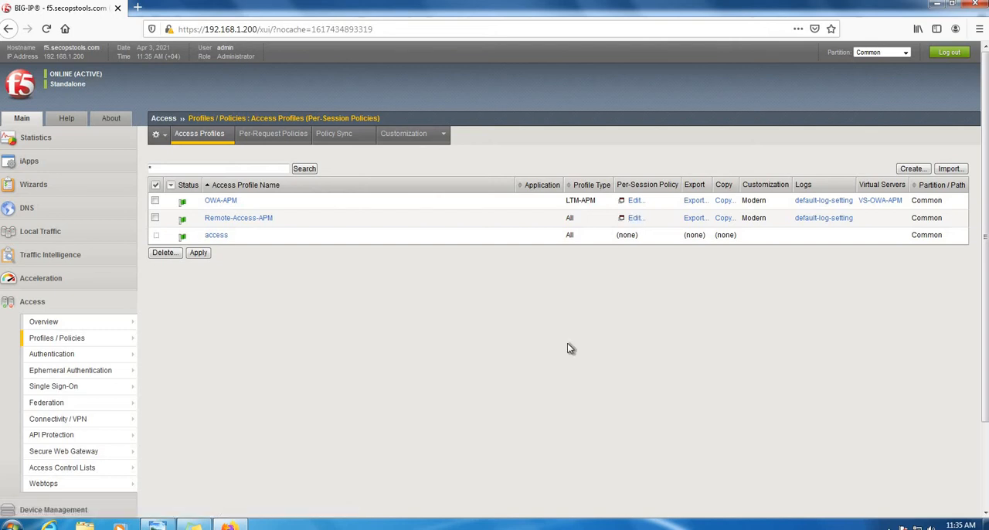
- Create a connectivity profile named Remote-Access-CP with /Common/connectivity as its parent profile
{"action": "left_click", "coordinate": [66, 424]}
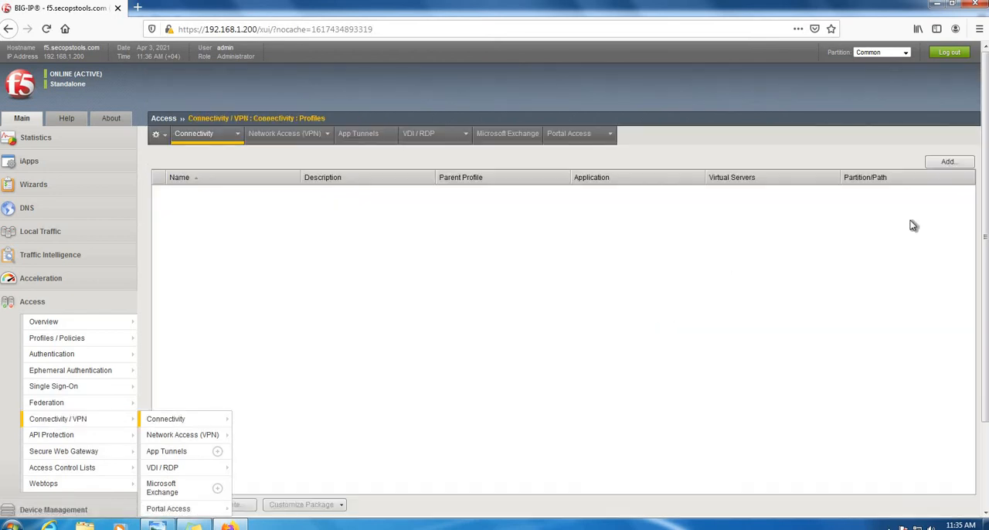
{"action": "left_click", "coordinate": [949, 163]}
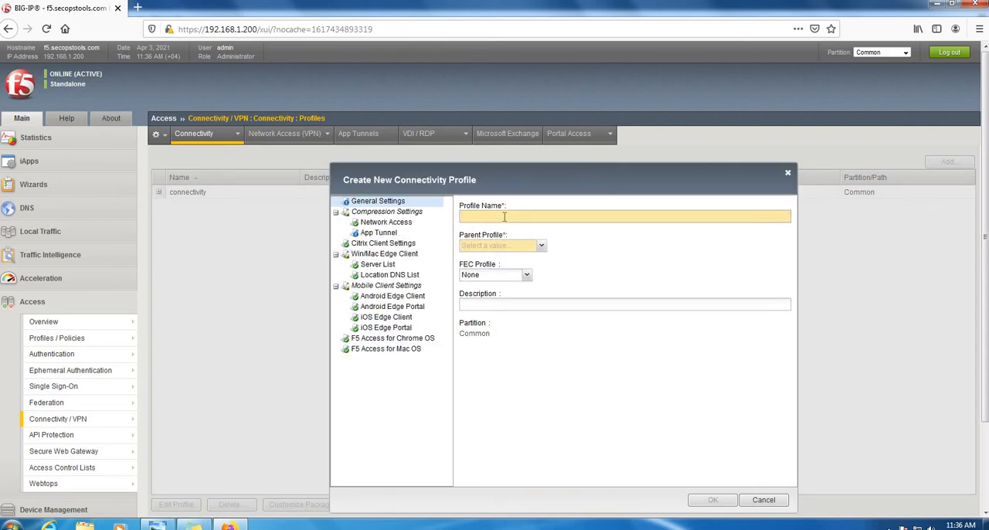
{"action": "left_click", "coordinate": [504, 217]}
{"action": "type", "text": "R"}
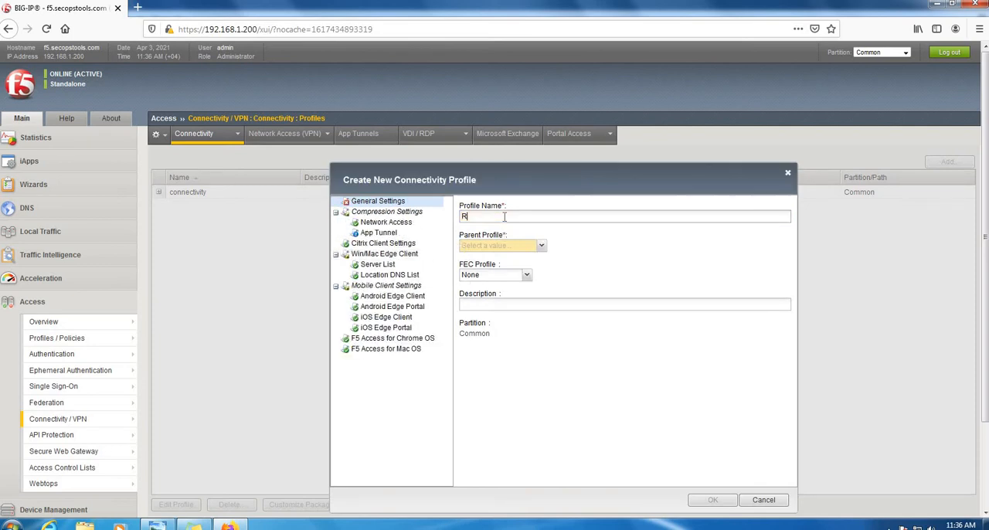
{"action": "type", "text": "emote-Access-CP"}
{"action": "left_click", "coordinate": [537, 248]}
{"action": "left_click", "coordinate": [497, 259]}
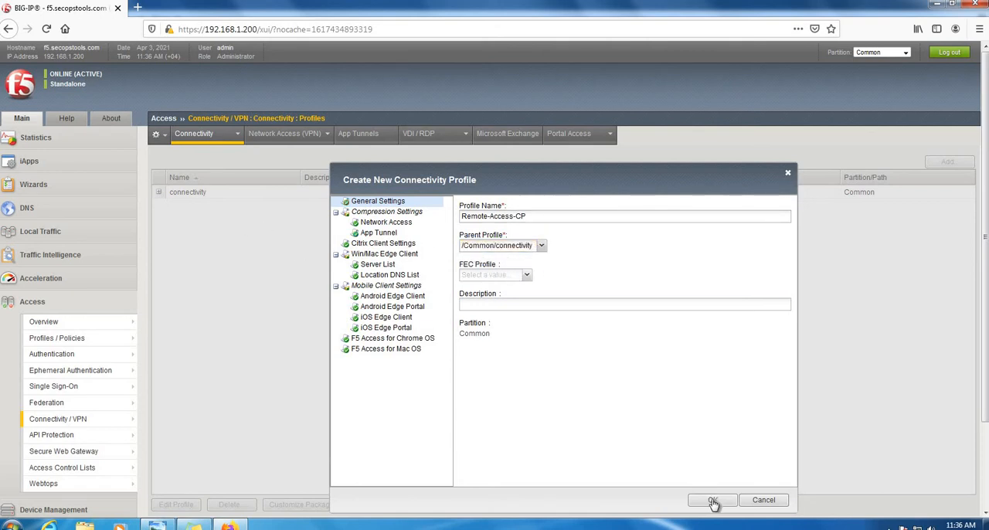
{"action": "left_click", "coordinate": [713, 501]}
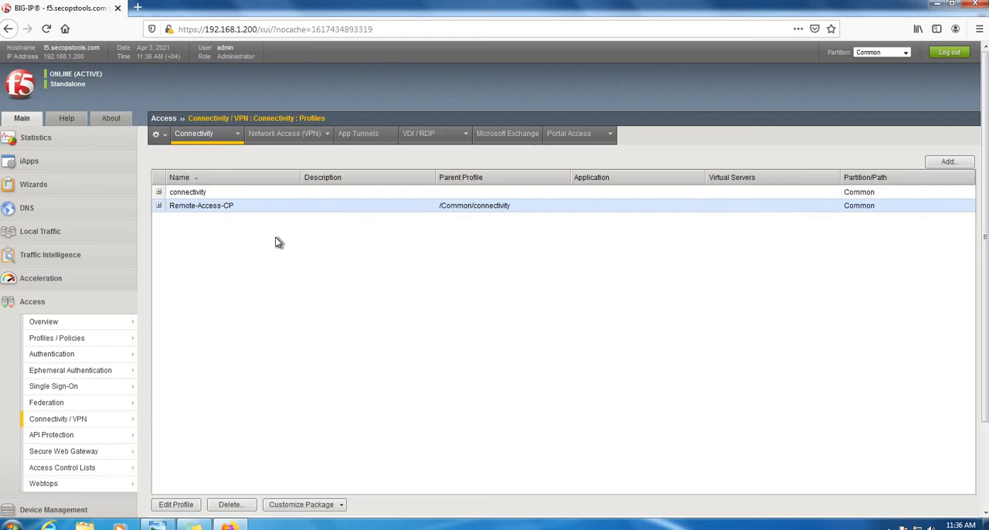
- Create a network access resource named Remote-Access-NS, using Remote-Access-NS as its caption too
{"action": "mouse_move", "coordinate": [300, 137]}
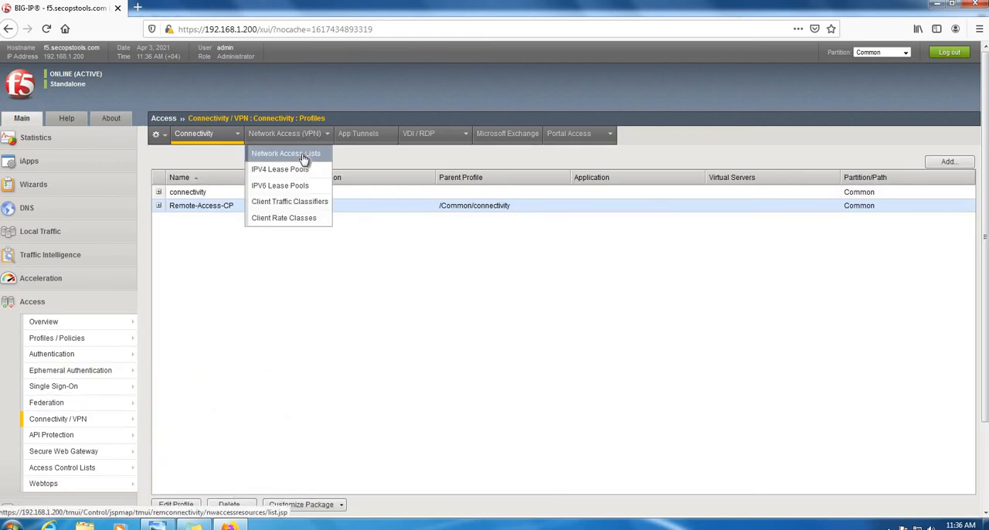
{"action": "left_click", "coordinate": [302, 154]}
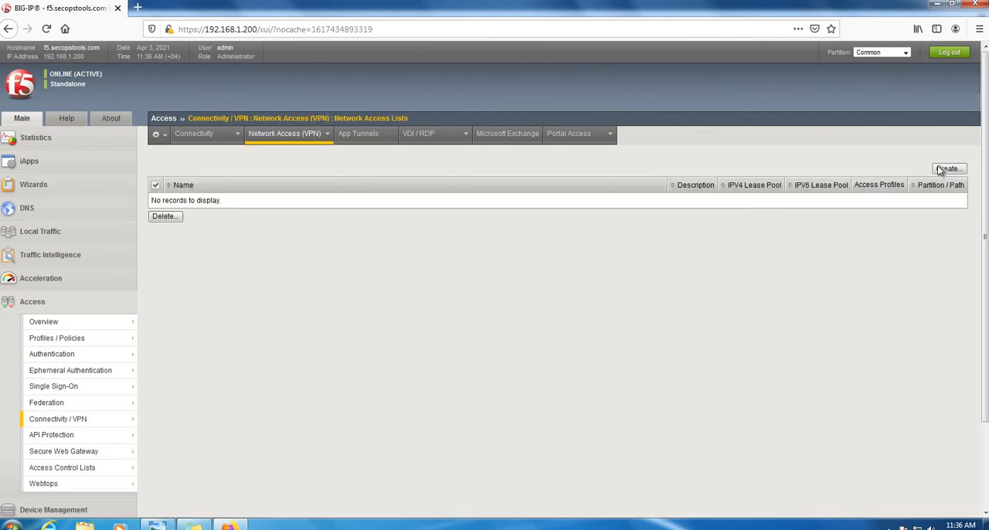
{"action": "left_click", "coordinate": [947, 168]}
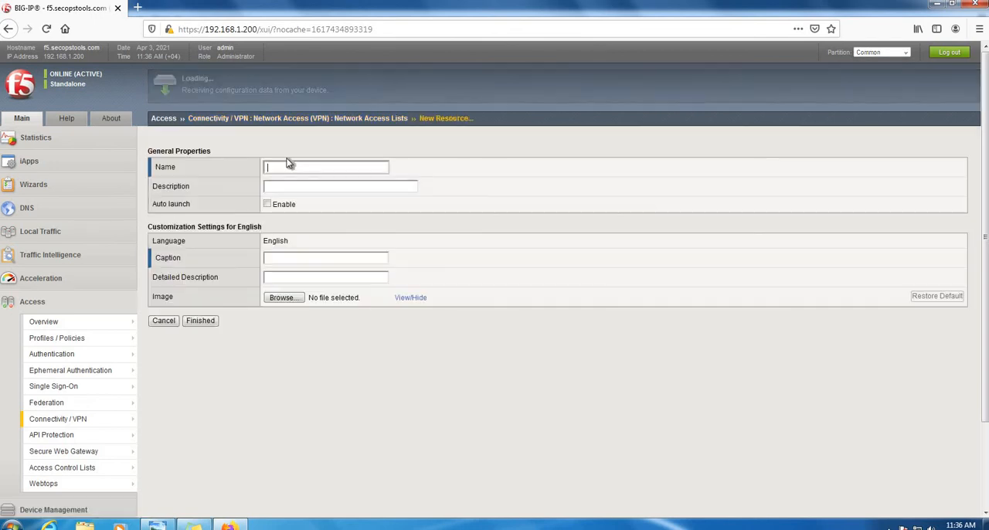
{"action": "left_click", "coordinate": [283, 167]}
{"action": "type", "text": "Remote-Acce"}
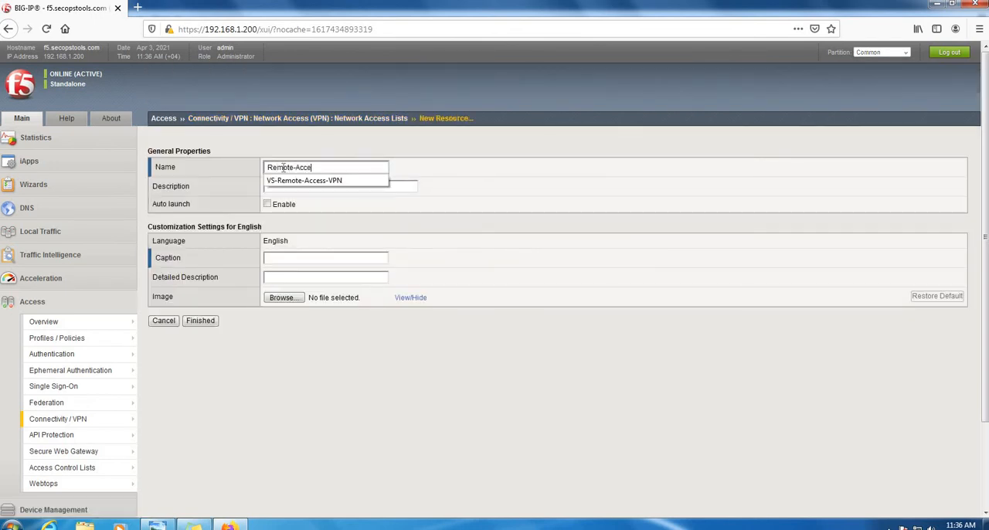
{"action": "type", "text": "ss-NS"}
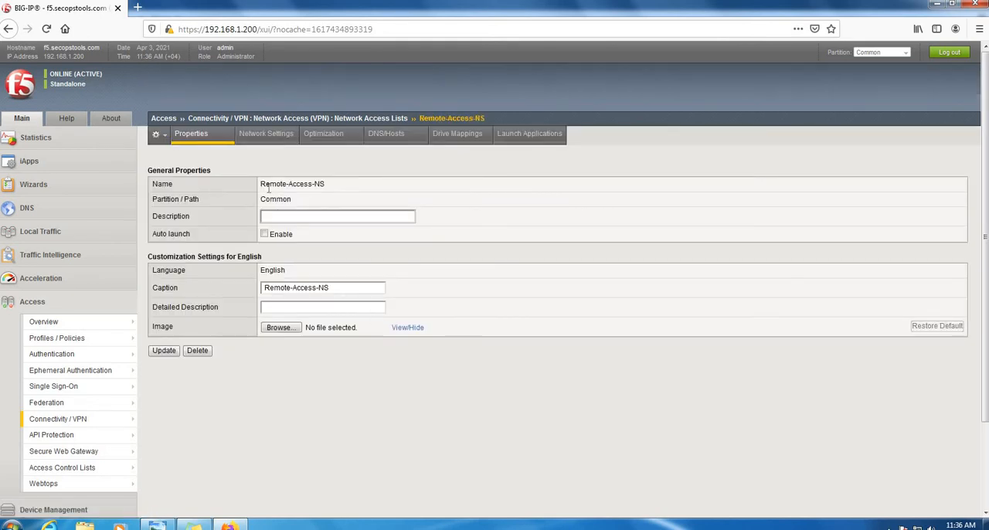
- Start a new IPv4 lease pool from the network settings of Remote-Access-NS
{"action": "left_click", "coordinate": [272, 136]}
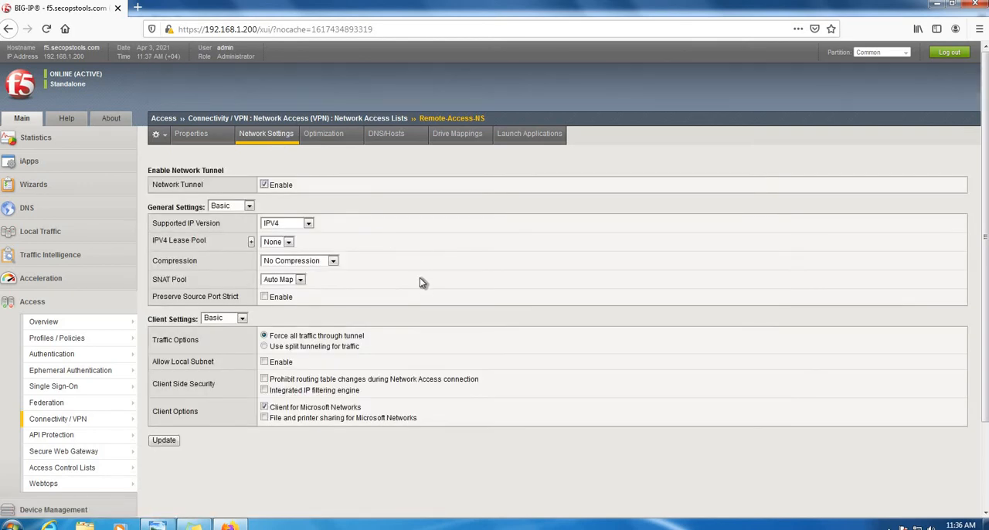
{"action": "left_click", "coordinate": [278, 242]}
{"action": "left_click", "coordinate": [250, 242]}
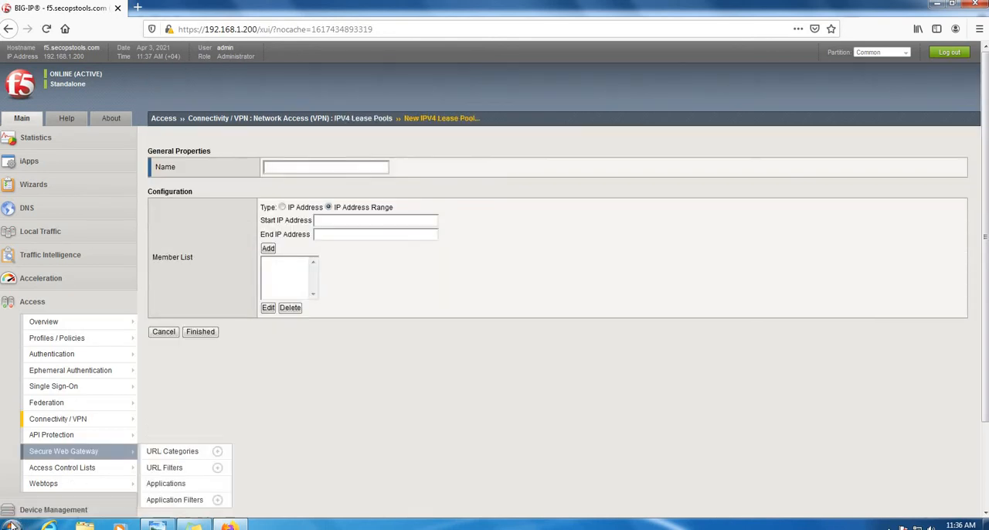
- Switch to Notepad, note the subnets 192.168.1.0/24 and 10.10.10.0/24 on separate lines, and return to the lease pool form
{"action": "left_click", "coordinate": [12, 526]}
{"action": "type", "text": "note"}
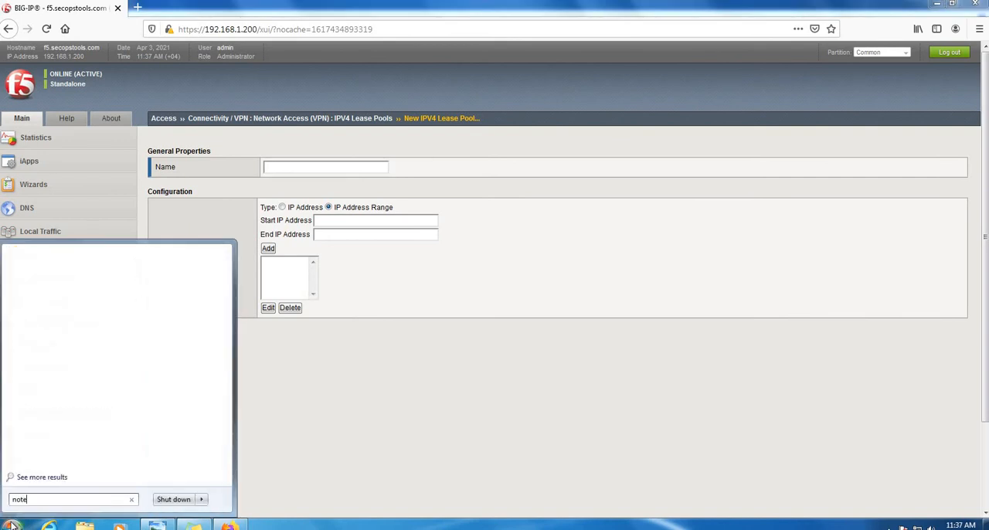
{"action": "key", "text": "Down"}
{"action": "key", "text": "Return"}
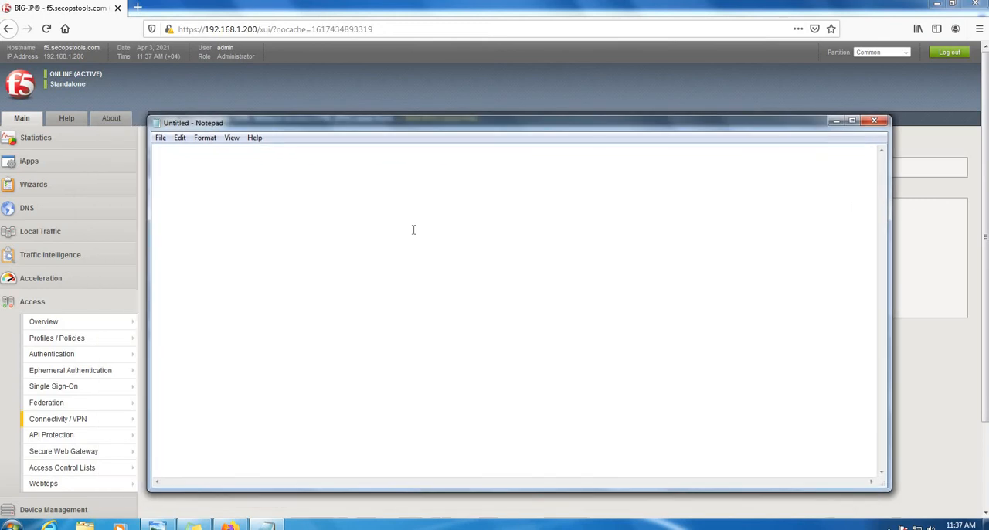
{"action": "type", "text": "192.168.1.0/24  10"}
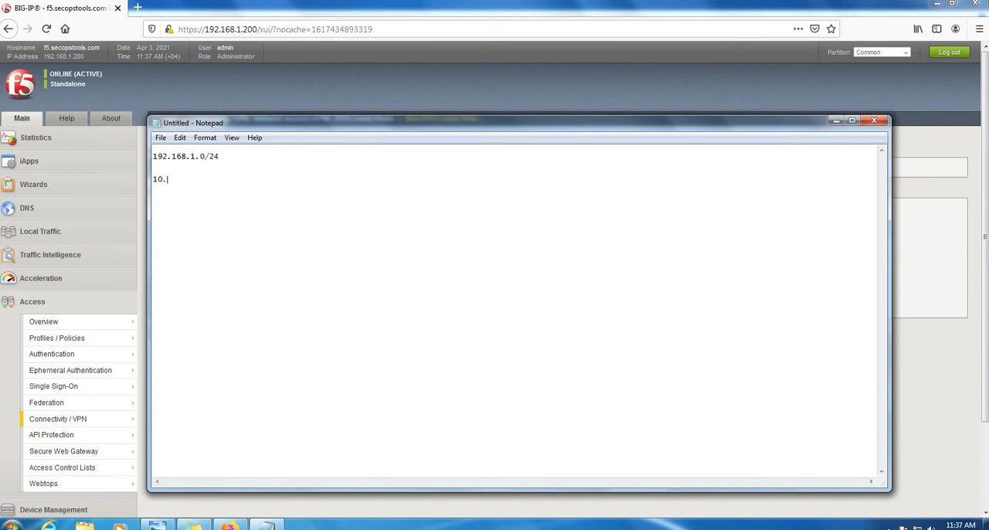
{"action": "type", "text": ".10.0/24"}
{"action": "left_click_drag", "start_coordinate": [224, 183], "coordinate": [135, 187]}
{"action": "left_click_drag", "start_coordinate": [231, 178], "coordinate": [144, 183]}
{"action": "left_click", "coordinate": [836, 121]}
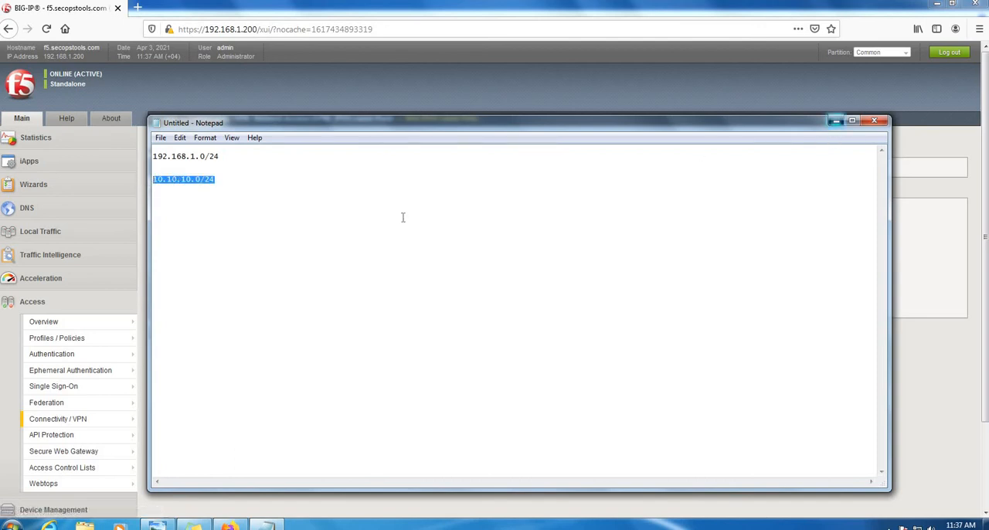
- Create the IPv4 lease pool IP-Pool with the address range 10.10.10.1 to 10.10.10.254
{"action": "left_click", "coordinate": [357, 223]}
{"action": "type", "text": "10.10.10.1"}
{"action": "key", "text": "Tab"}
{"action": "type", "text": "10.10.1"}
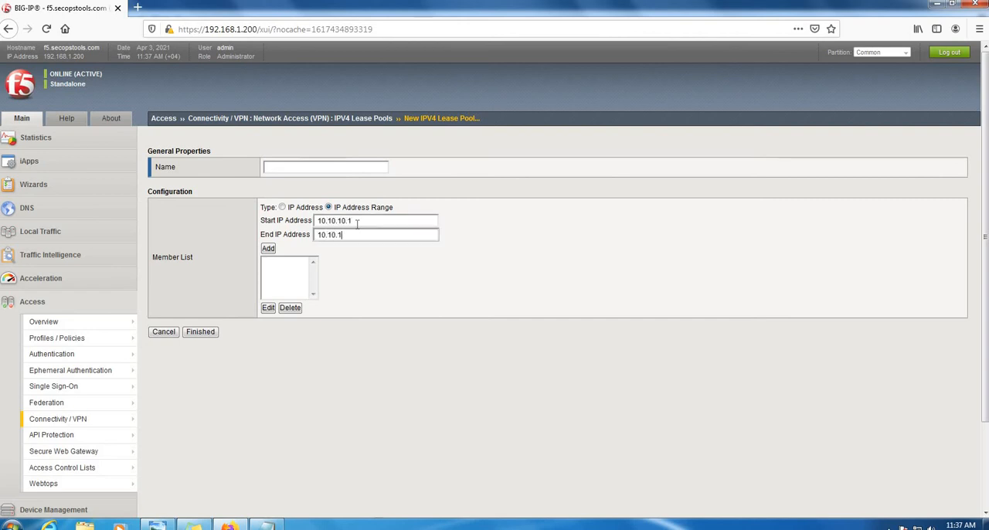
{"action": "type", "text": "0.254"}
{"action": "left_click", "coordinate": [269, 248]}
{"action": "left_click", "coordinate": [209, 349]}
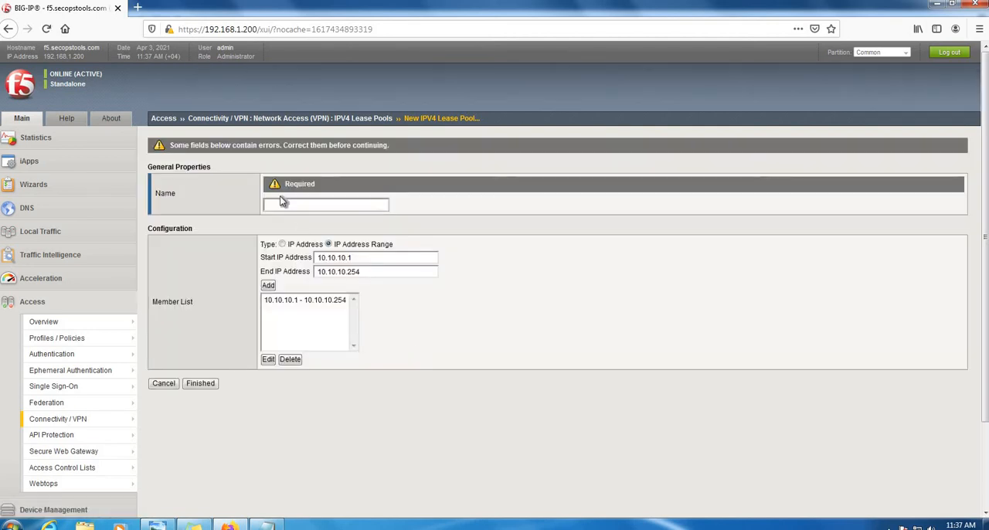
{"action": "left_click", "coordinate": [284, 204]}
{"action": "left_click", "coordinate": [200, 384]}
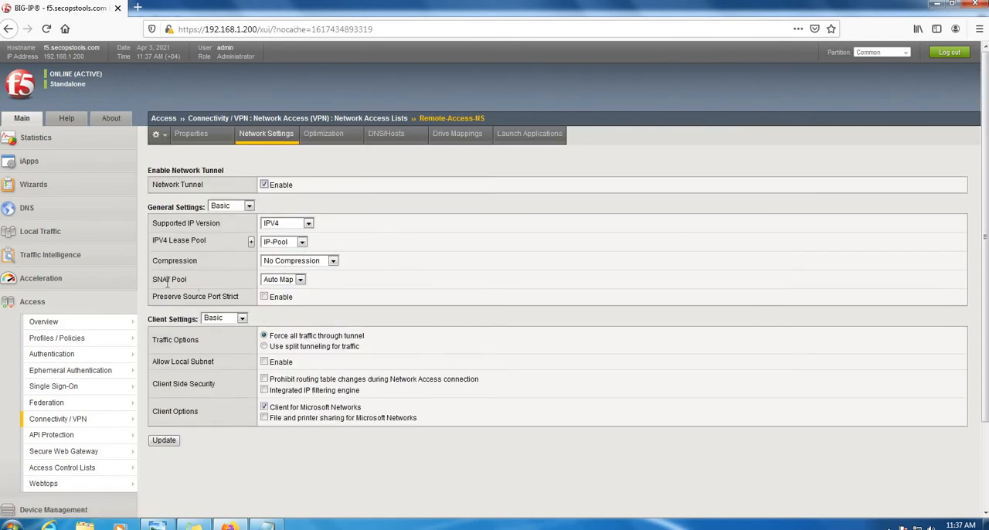
- Examine the SNAT Pool choice and the client traffic options in the network settings of Remote-Access-NS
{"action": "left_click_drag", "start_coordinate": [153, 279], "coordinate": [275, 282]}
{"action": "left_click", "coordinate": [283, 282]}
{"action": "left_click", "coordinate": [283, 283]}
{"action": "left_click", "coordinate": [199, 282]}
{"action": "left_click_drag", "start_coordinate": [153, 280], "coordinate": [200, 278]}
{"action": "left_click", "coordinate": [200, 277]}
{"action": "scroll", "coordinate": [375, 305], "scroll_direction": "down", "scroll_amount": 2}
{"action": "left_click_drag", "start_coordinate": [153, 280], "coordinate": [265, 287]}
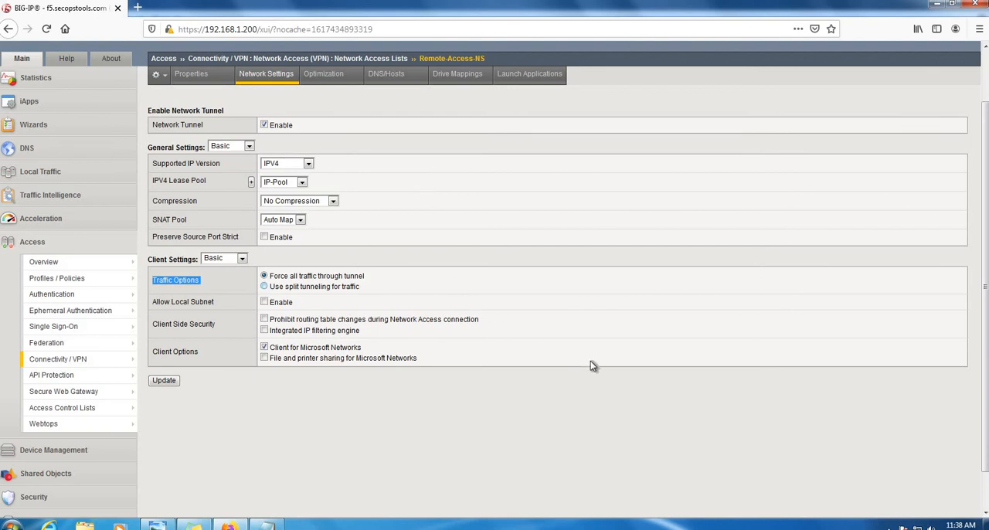
{"action": "left_click", "coordinate": [619, 413]}
- Use split tunneling for traffic and add 192.168.1.0 with mask 255.255.255.0 to the IPv4 LAN address space
{"action": "left_click", "coordinate": [265, 287]}
{"action": "left_click", "coordinate": [338, 306]}
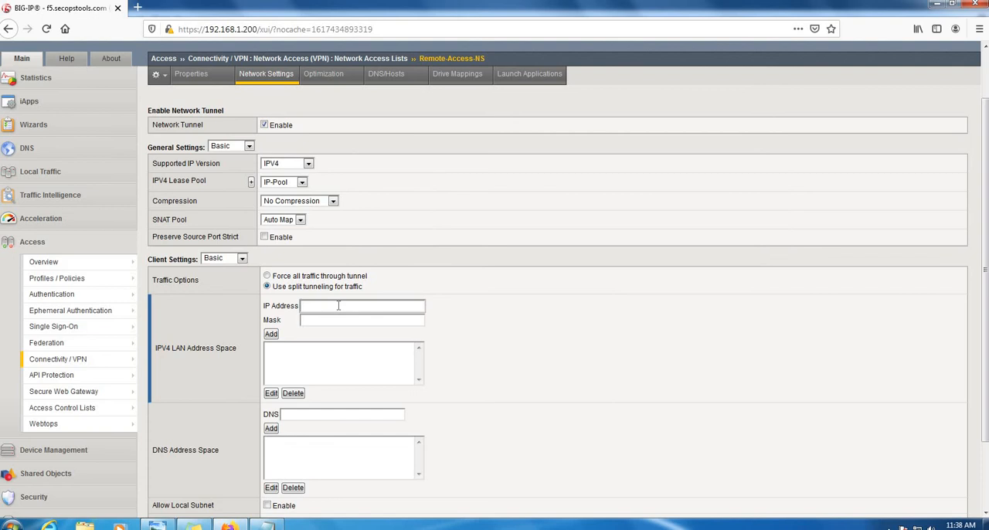
{"action": "left_click", "coordinate": [274, 524]}
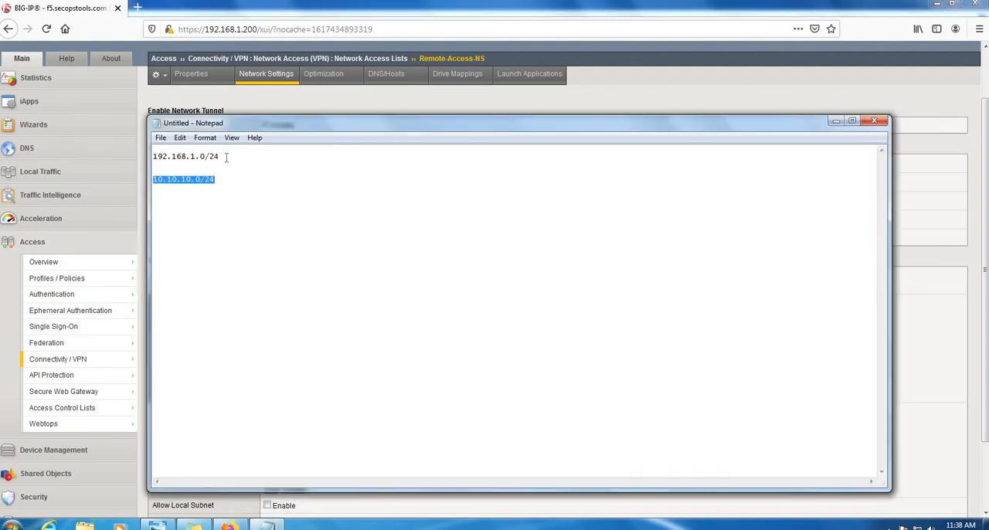
{"action": "left_click_drag", "start_coordinate": [226, 157], "coordinate": [147, 156]}
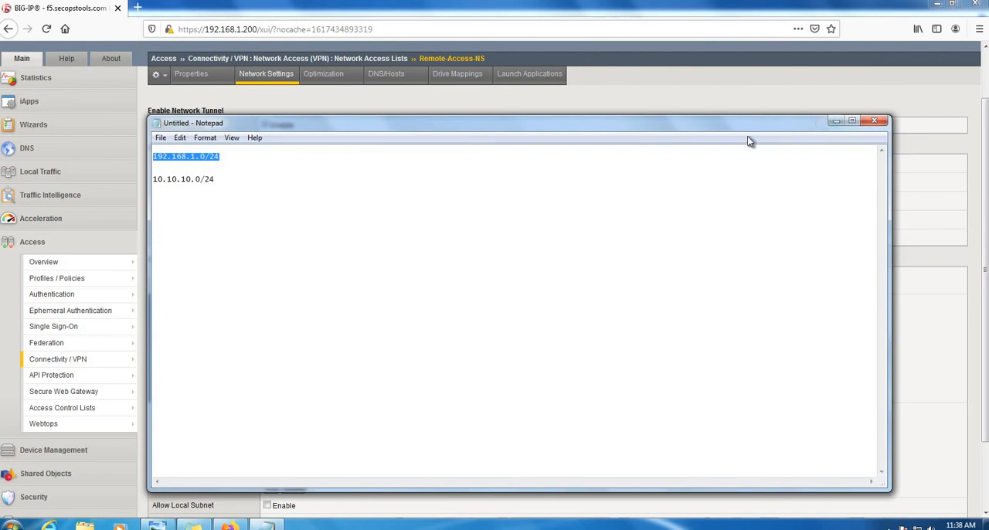
{"action": "left_click", "coordinate": [835, 120]}
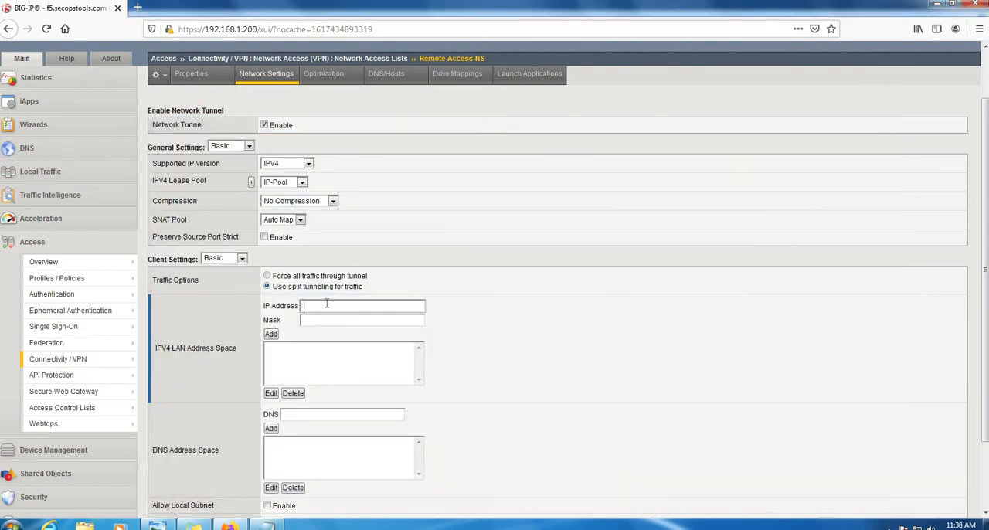
{"action": "type", "text": "2.168.1.0"}
{"action": "key", "text": "Tab"}
{"action": "type", "text": "255.255."}
{"action": "left_click", "coordinate": [272, 334]}
- Add 192.168.1.21 to the DNS address space and update the network settings
{"action": "scroll", "coordinate": [556, 348], "scroll_direction": "down", "scroll_amount": 2}
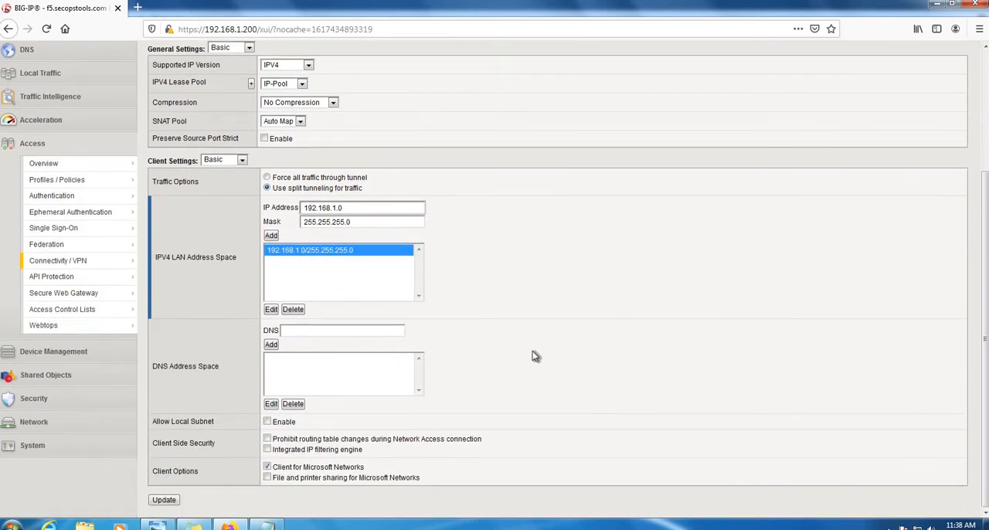
{"action": "left_click", "coordinate": [357, 330]}
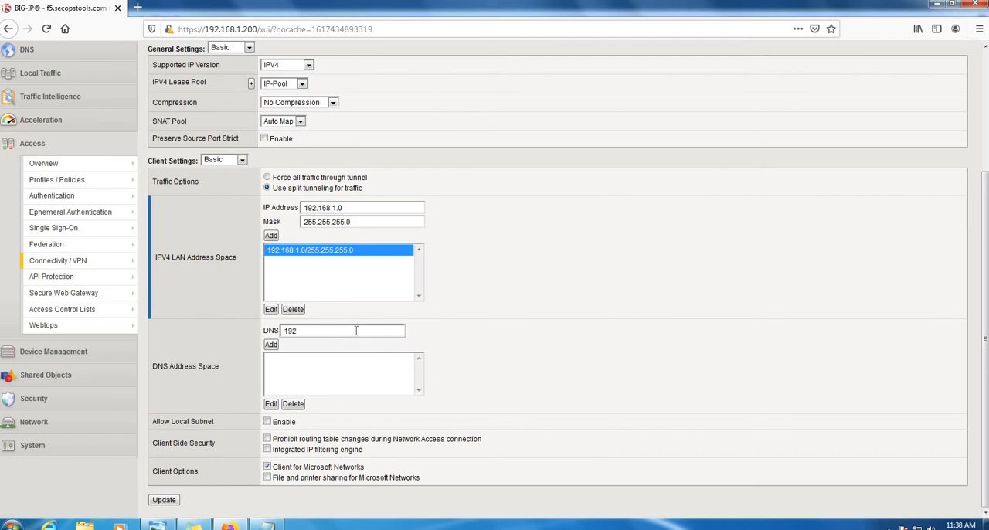
{"action": "type", "text": "192.168.1.21"}
{"action": "left_click", "coordinate": [272, 345]}
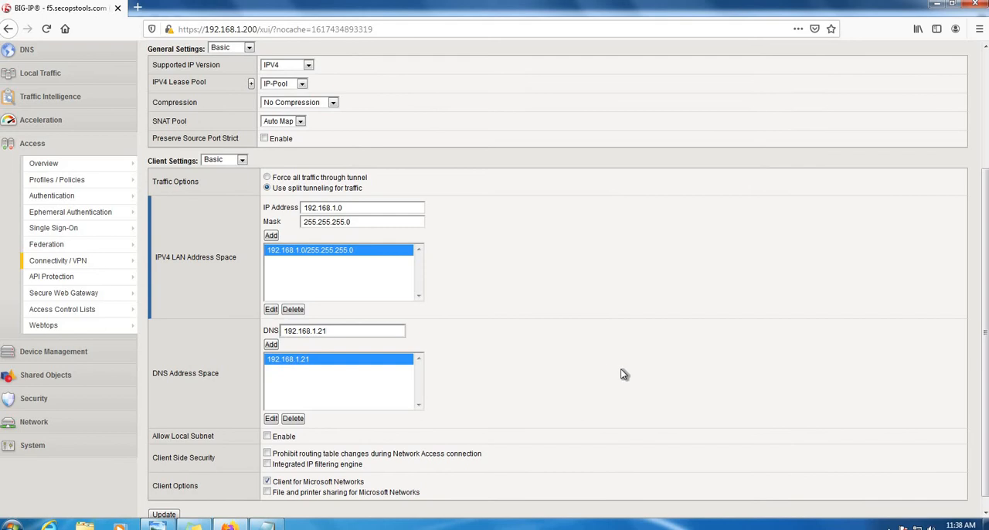
{"action": "scroll", "coordinate": [547, 390], "scroll_direction": "up", "scroll_amount": 3}
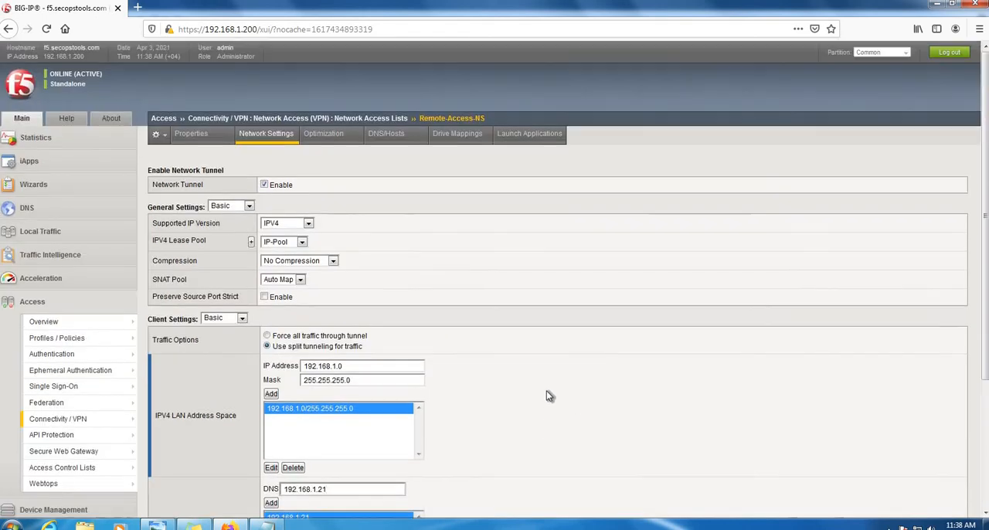
{"action": "scroll", "coordinate": [420, 427], "scroll_direction": "down", "scroll_amount": 3}
{"action": "left_click", "coordinate": [175, 503]}
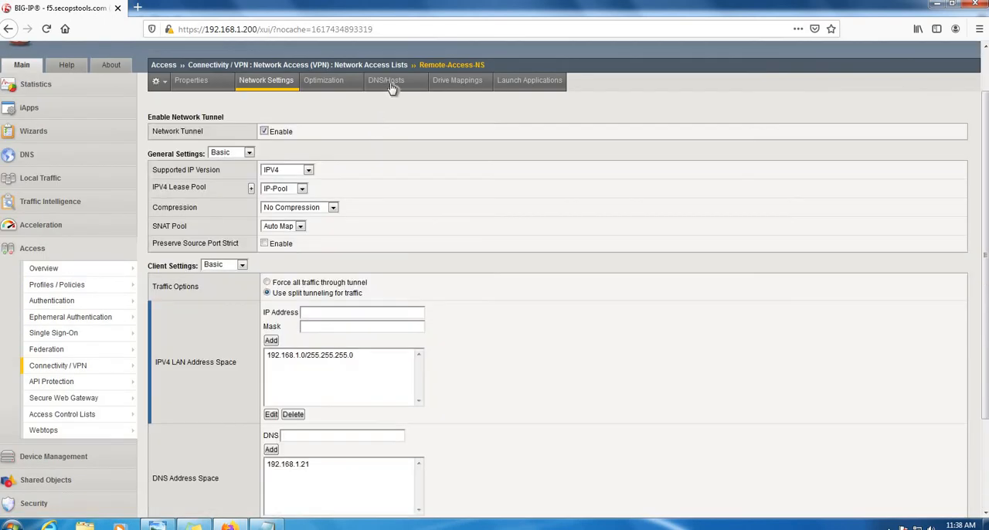
- Set the IPv4 primary name server of Remote-Access-NS to 192.168.1.21 and update the DNS configuration
{"action": "left_click", "coordinate": [397, 85]}
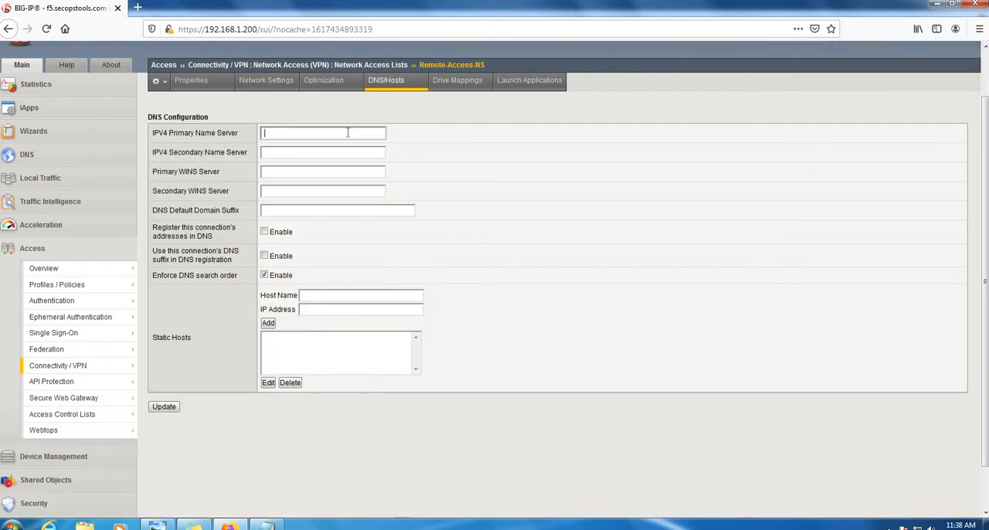
{"action": "left_click", "coordinate": [347, 132]}
{"action": "type", "text": "192.168.1.21"}
{"action": "left_click", "coordinate": [164, 407]}
- Check the drive mappings of Remote-Access-NS and return to the connectivity profiles page
{"action": "left_click", "coordinate": [473, 95]}
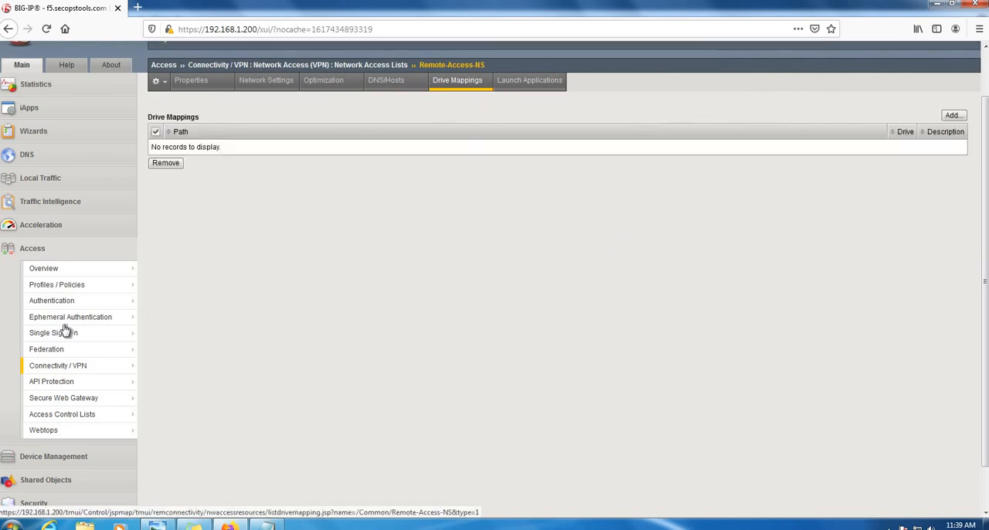
{"action": "mouse_move", "coordinate": [75, 321]}
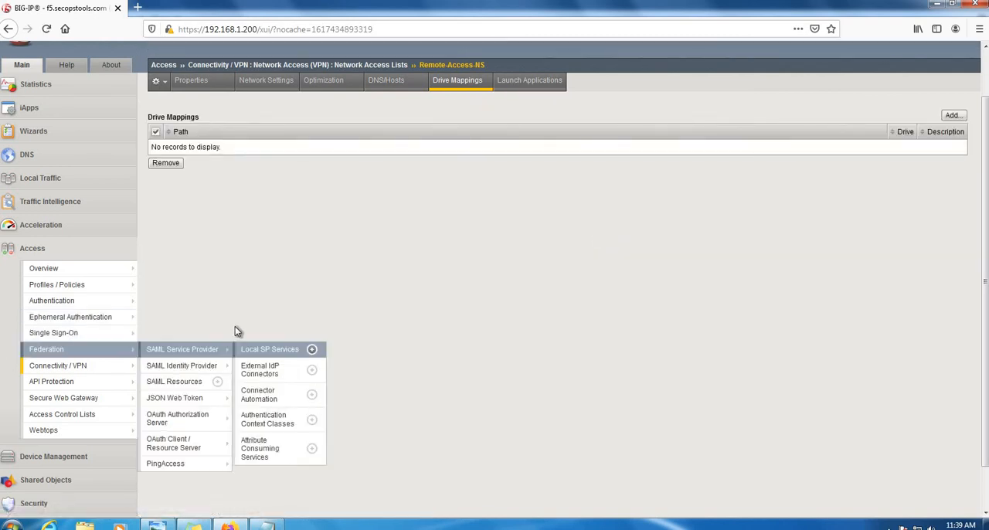
{"action": "left_click", "coordinate": [81, 369]}
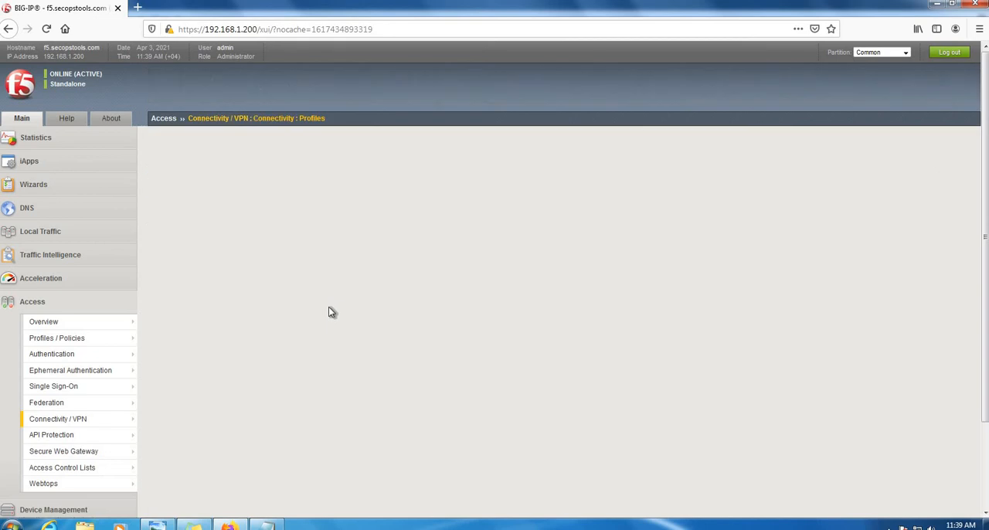
- Create a webtop named Remote-Access-Webtop with type Network Access
{"action": "mouse_move", "coordinate": [77, 488]}
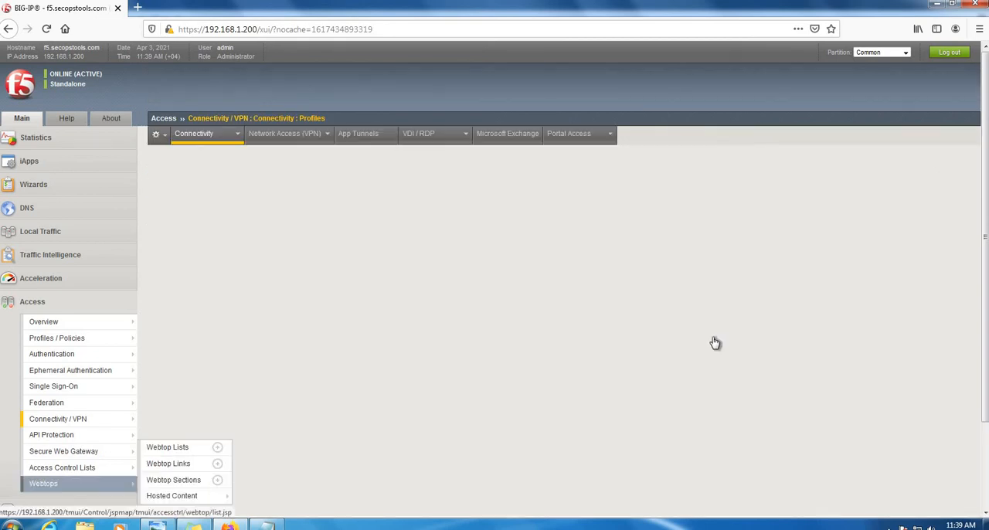
{"action": "left_click", "coordinate": [105, 489]}
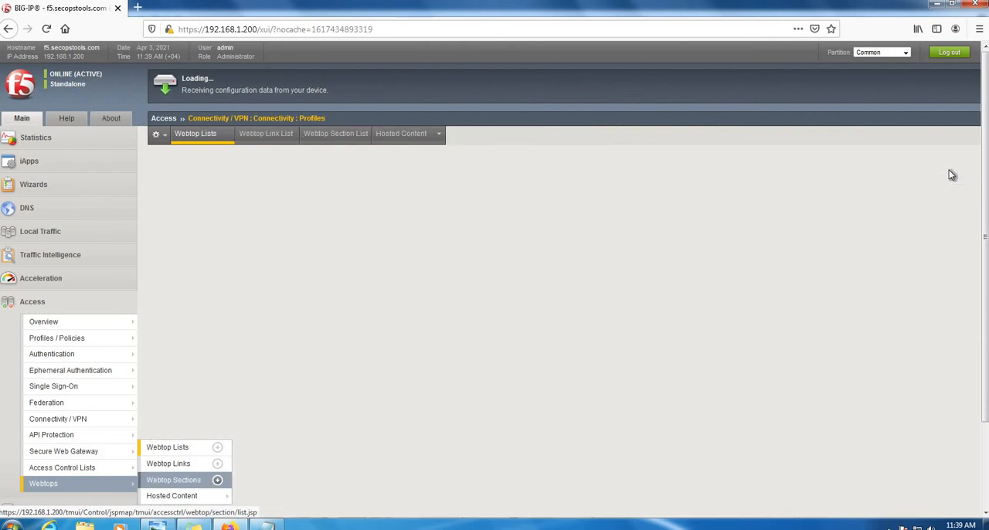
{"action": "left_click", "coordinate": [950, 169]}
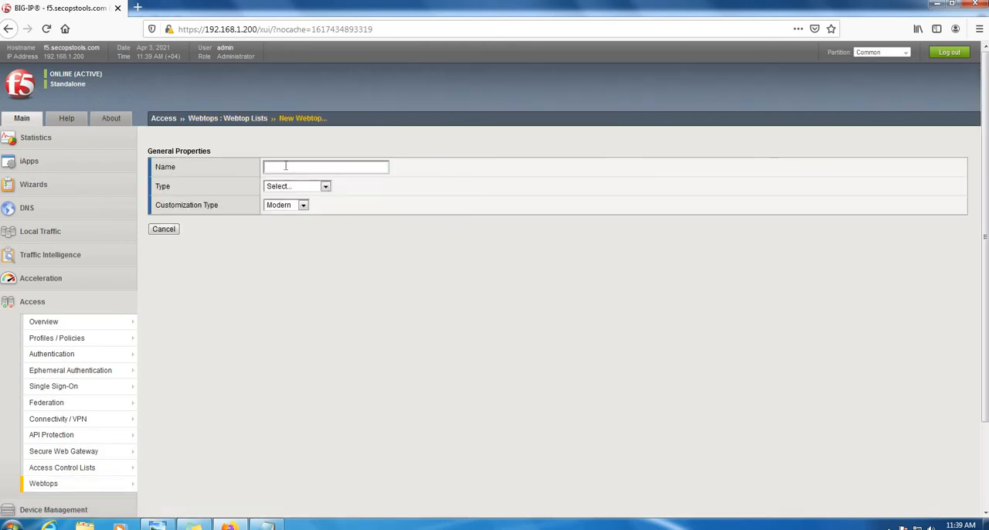
{"action": "left_click", "coordinate": [285, 165]}
{"action": "type", "text": "Remote-Acces"}
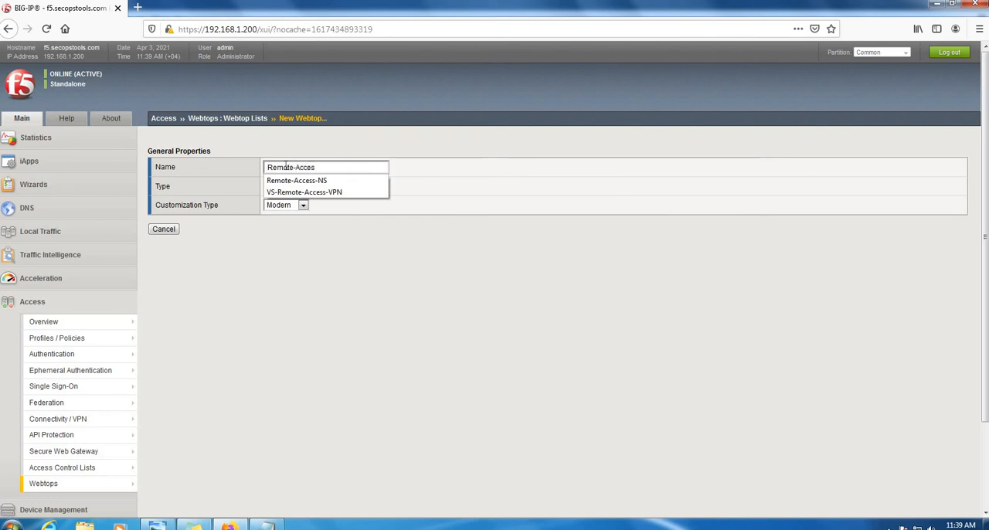
{"action": "type", "text": "s-Web"}
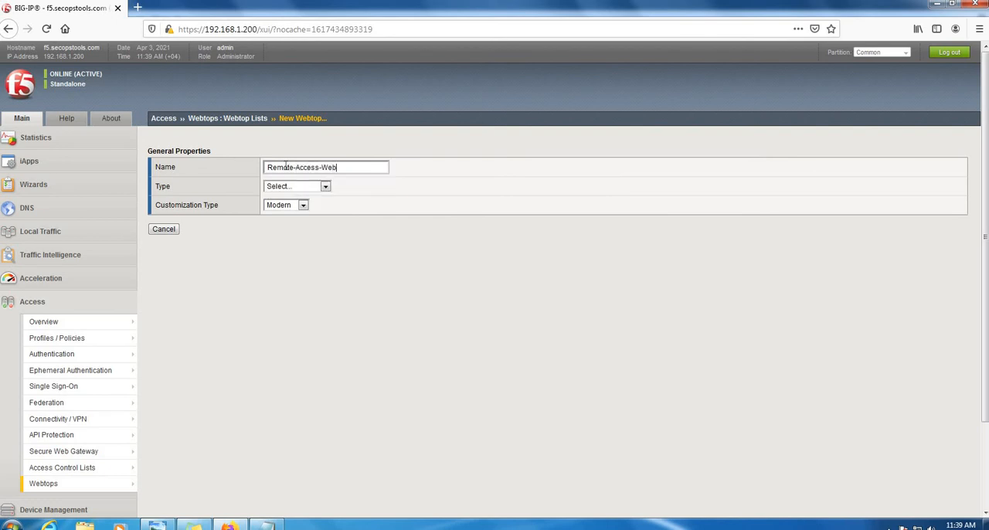
{"action": "type", "text": "top"}
{"action": "left_click", "coordinate": [303, 188]}
{"action": "left_click", "coordinate": [283, 198]}
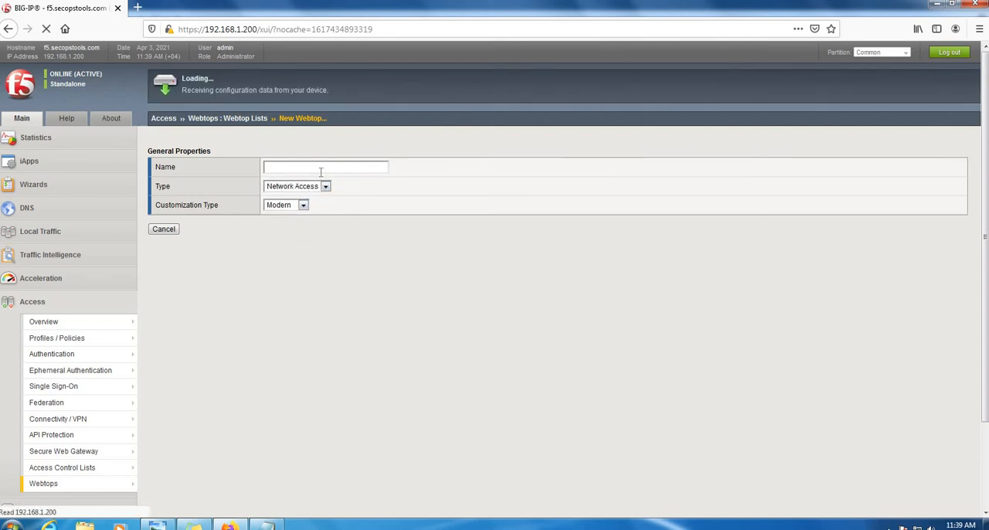
{"action": "left_click", "coordinate": [236, 266]}
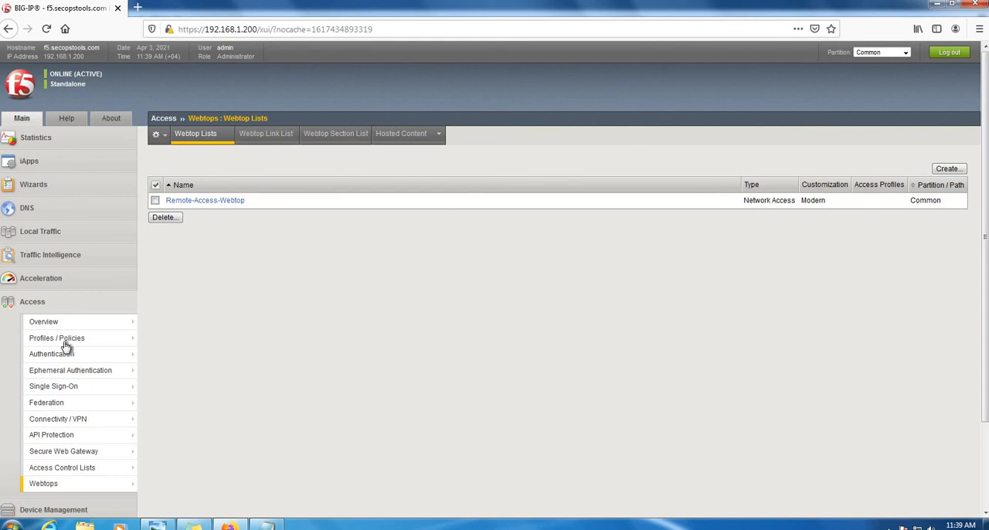
- Open the per-session policy of Remote-Access-APM for editing and insert a Logon Page item after Start
{"action": "mouse_move", "coordinate": [62, 341]}
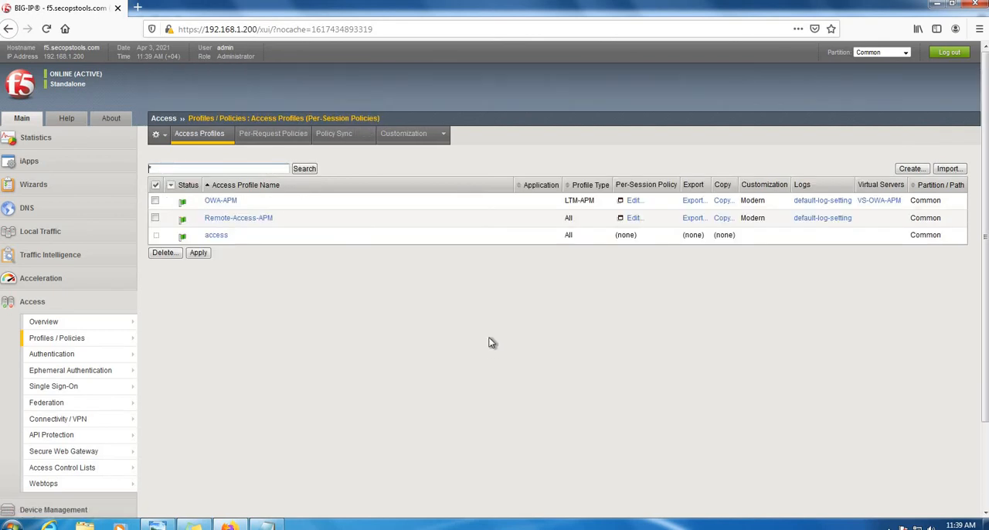
{"action": "left_click", "coordinate": [635, 219]}
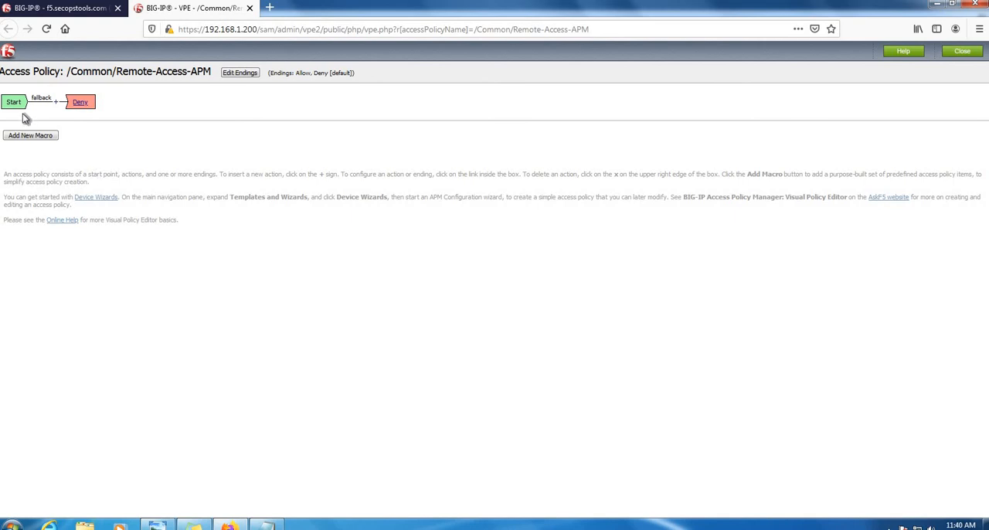
{"action": "left_click", "coordinate": [55, 102]}
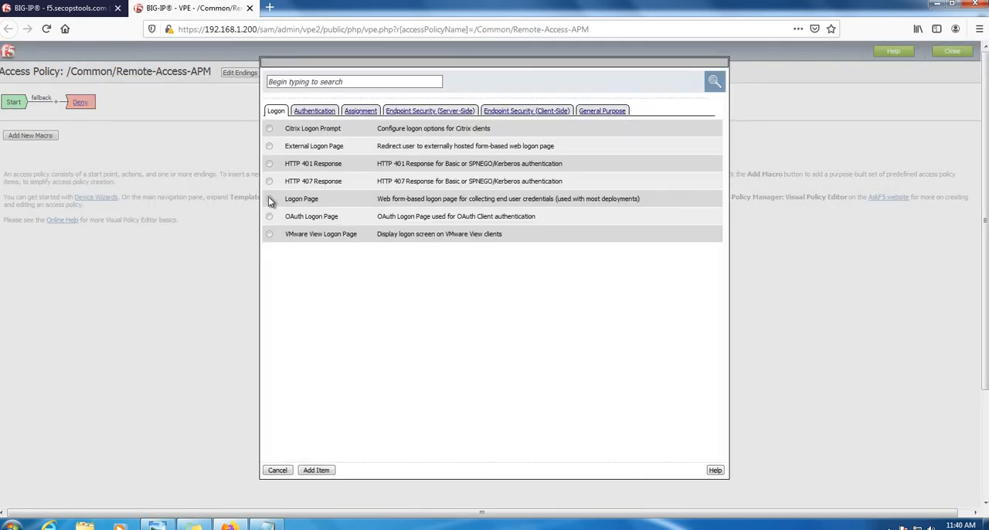
{"action": "left_click", "coordinate": [269, 199]}
{"action": "left_click", "coordinate": [316, 470]}
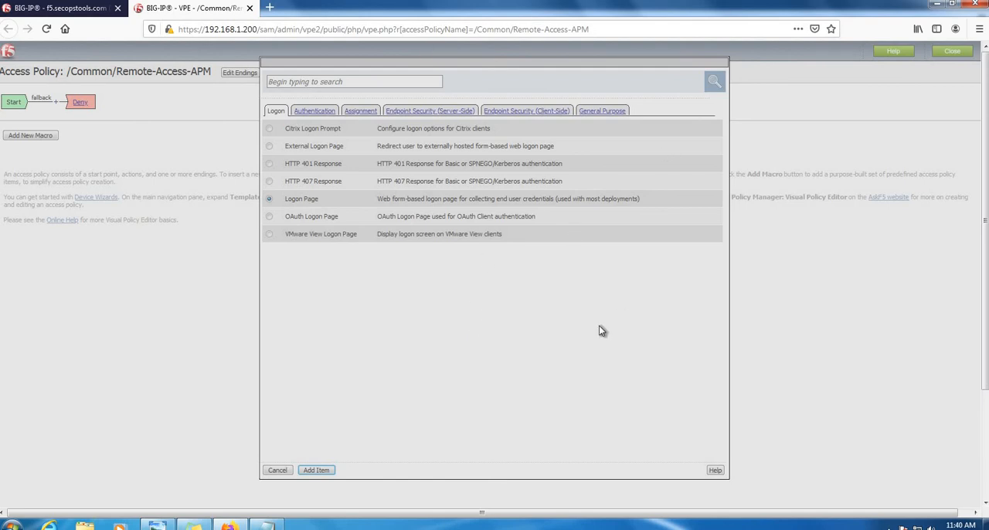
{"action": "key", "text": "Return"}
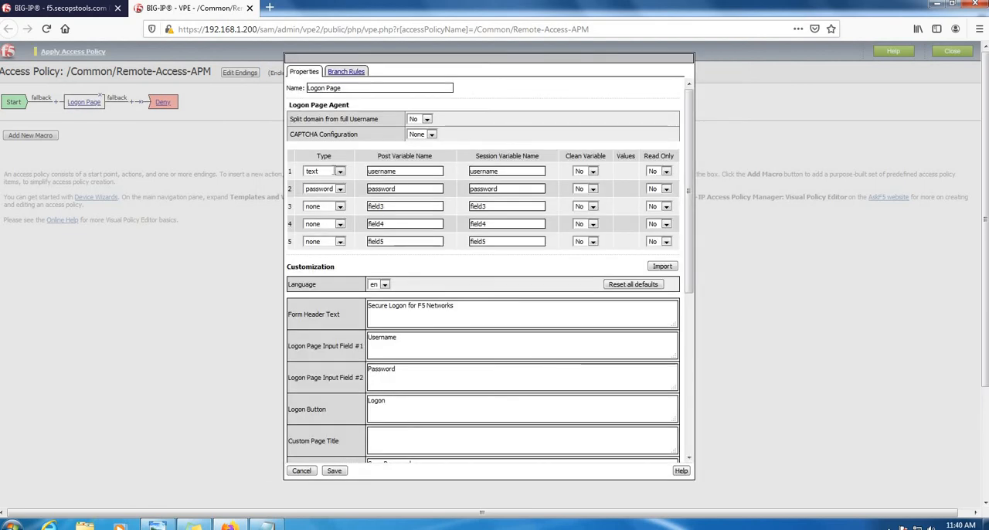
- Review the field types and post variable names of the first three Logon Page fields
{"action": "key", "text": "Tab"}
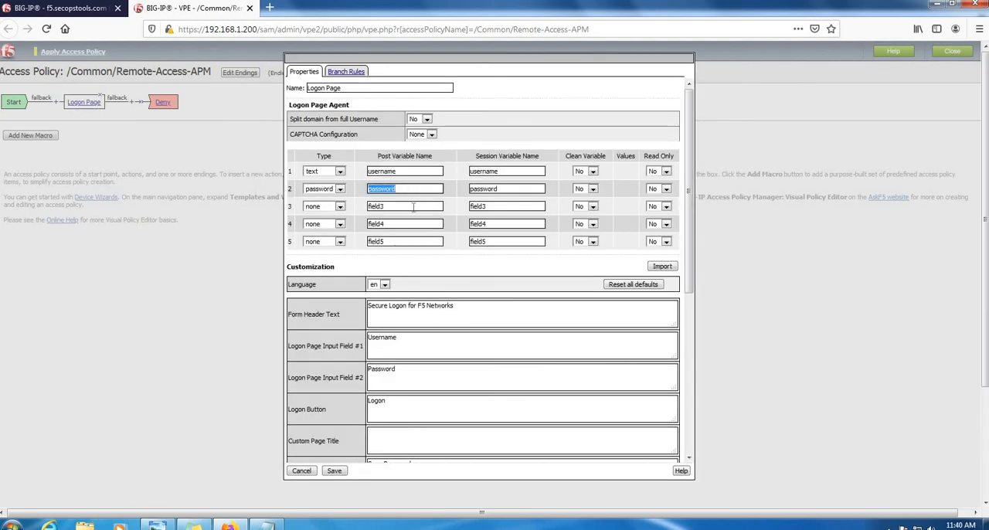
{"action": "key", "text": "Tab"}
{"action": "left_click_drag", "start_coordinate": [397, 172], "coordinate": [340, 171]}
{"action": "double_click", "coordinate": [380, 189]}
{"action": "double_click", "coordinate": [398, 207]}
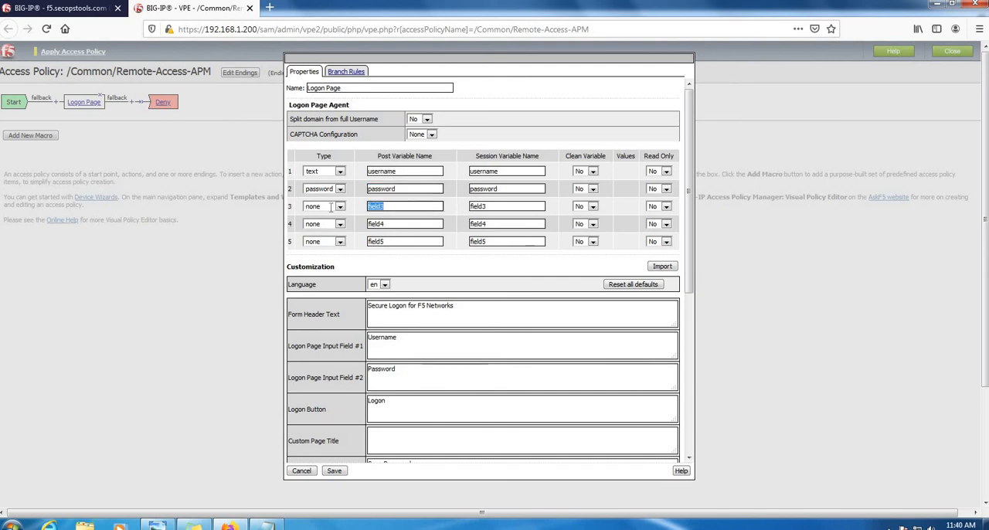
{"action": "left_click", "coordinate": [374, 205]}
{"action": "left_click_drag", "start_coordinate": [390, 205], "coordinate": [317, 203]}
- Set the Logon Page's form header text to "Welcome to SecopsTools VPN Access" and save the item
{"action": "left_click_drag", "start_coordinate": [484, 306], "coordinate": [266, 297]}
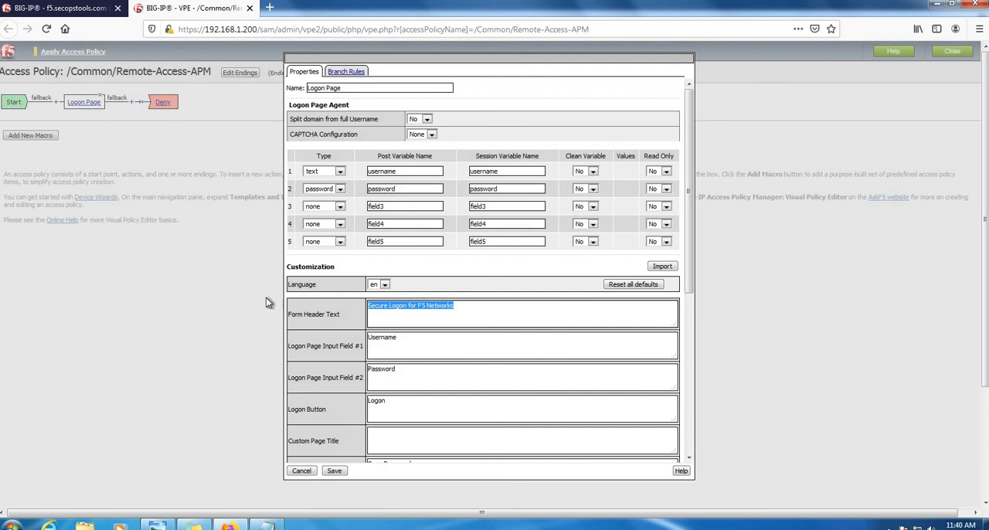
{"action": "type", "text": "Weclome"}
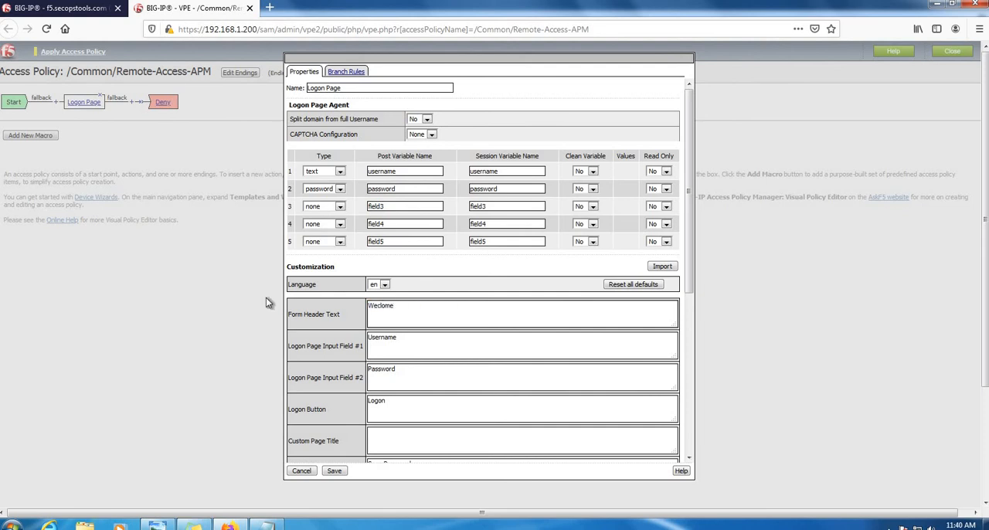
{"action": "key", "text": "BackSpace"}
{"action": "key", "text": "BackSpace"}
{"action": "key", "text": "BackSpace"}
{"action": "key", "text": "BackSpace"}
{"action": "key", "text": "BackSpace"}
{"action": "key", "text": "BackSpace"}
{"action": "key", "text": "BackSpace"}
{"action": "type", "text": "Welcome to SecopstTools VPN Access"}
{"action": "left_click", "coordinate": [335, 471]}
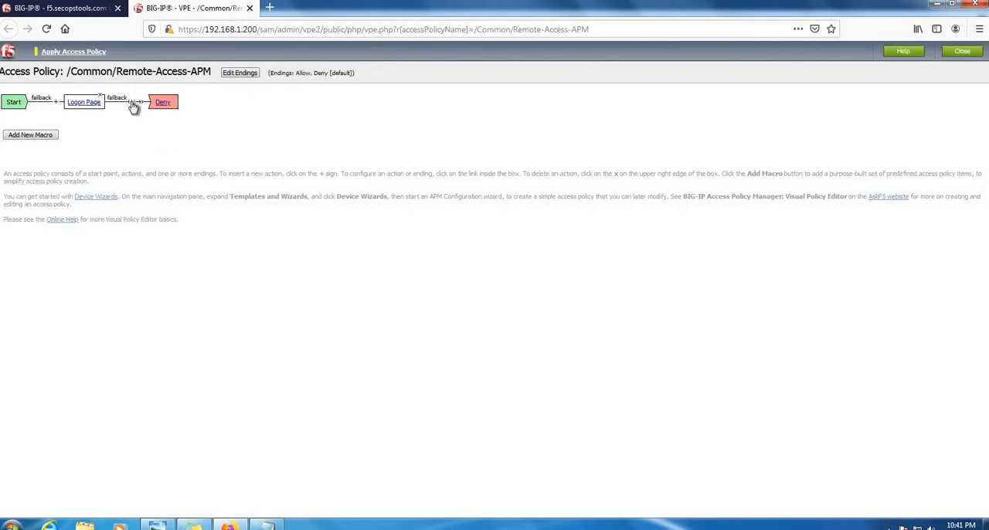
- Add an AD Auth item after the Logon Page, using server /Common/SECOPSAD, and save it
{"action": "left_click", "coordinate": [139, 108]}
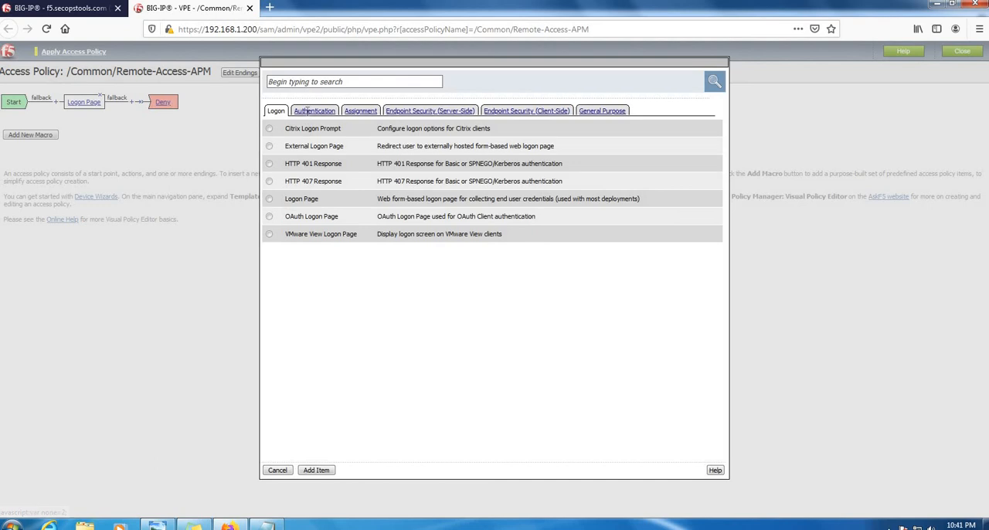
{"action": "left_click", "coordinate": [314, 111]}
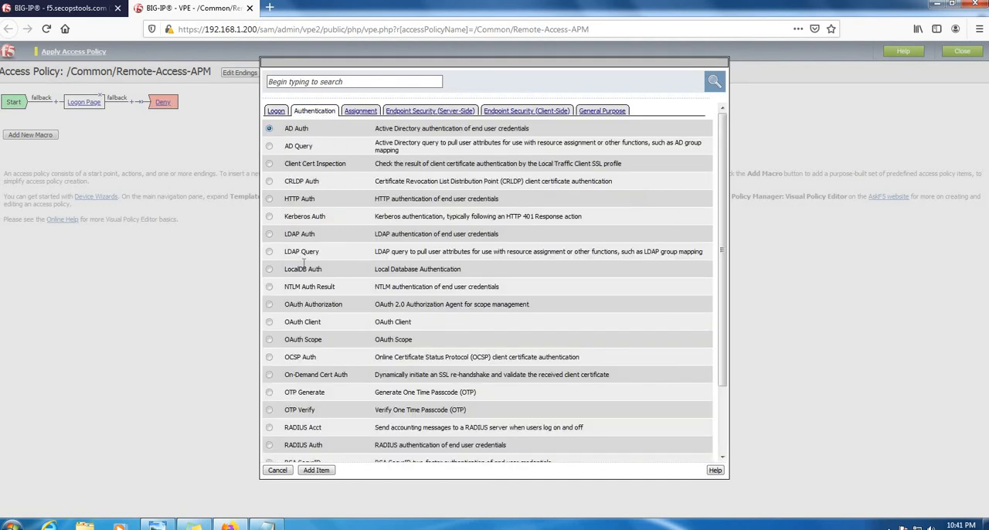
{"action": "double_click", "coordinate": [287, 129]}
{"action": "left_click", "coordinate": [323, 470]}
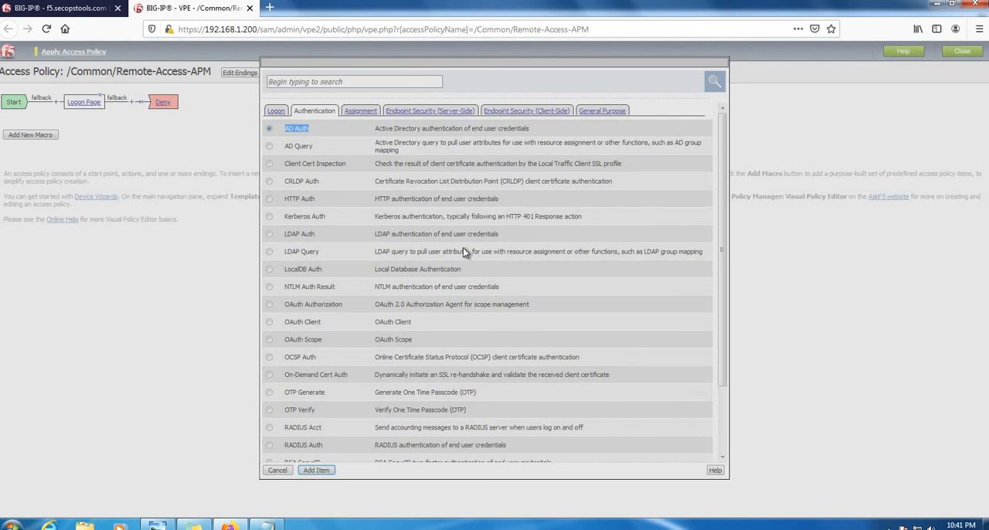
{"action": "key", "text": "Return"}
{"action": "left_click", "coordinate": [465, 137]}
{"action": "left_click", "coordinate": [491, 163]}
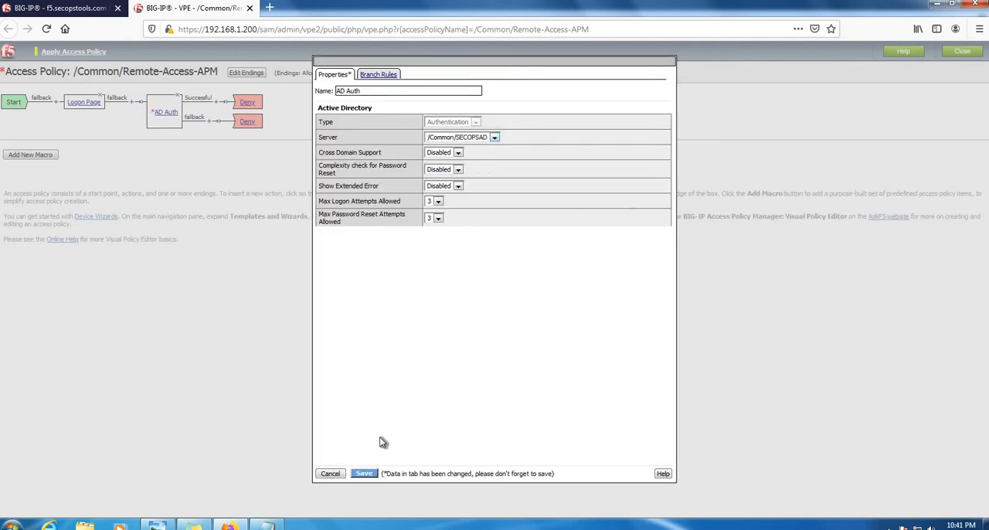
{"action": "left_click", "coordinate": [364, 473]}
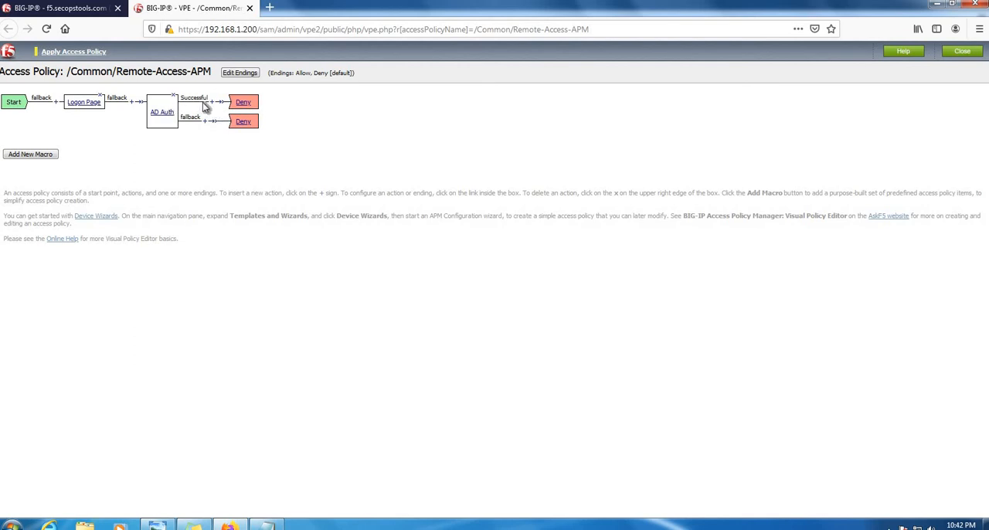
- Add an Advanced Resource Assign item on the Successful branch of AD Auth and open a new entry's resource selection
{"action": "left_click", "coordinate": [210, 101]}
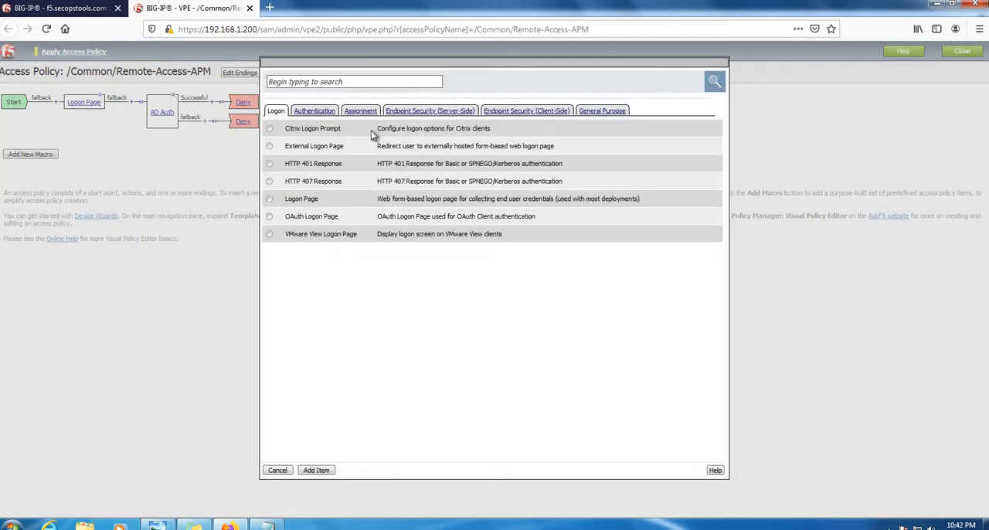
{"action": "left_click", "coordinate": [364, 112]}
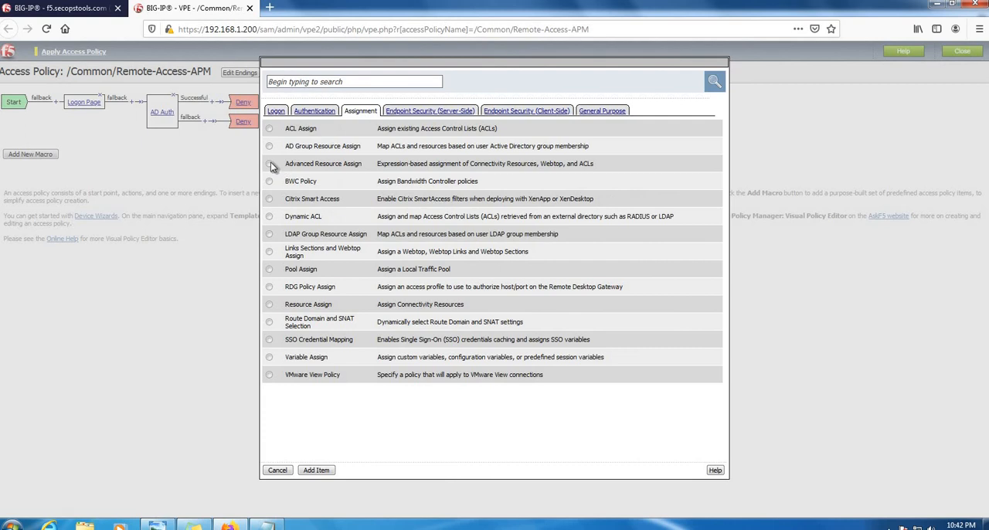
{"action": "left_click_drag", "start_coordinate": [290, 164], "coordinate": [362, 165]}
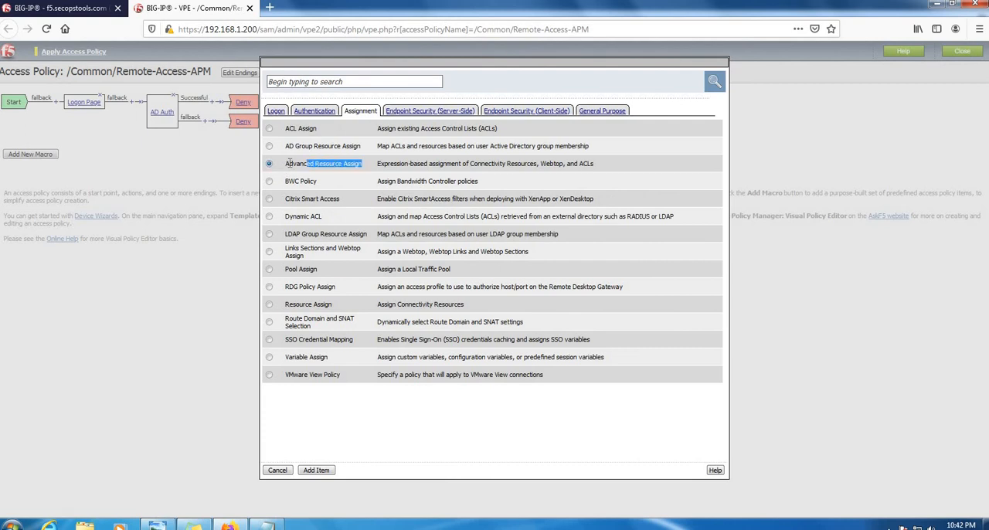
{"action": "left_click", "coordinate": [318, 470]}
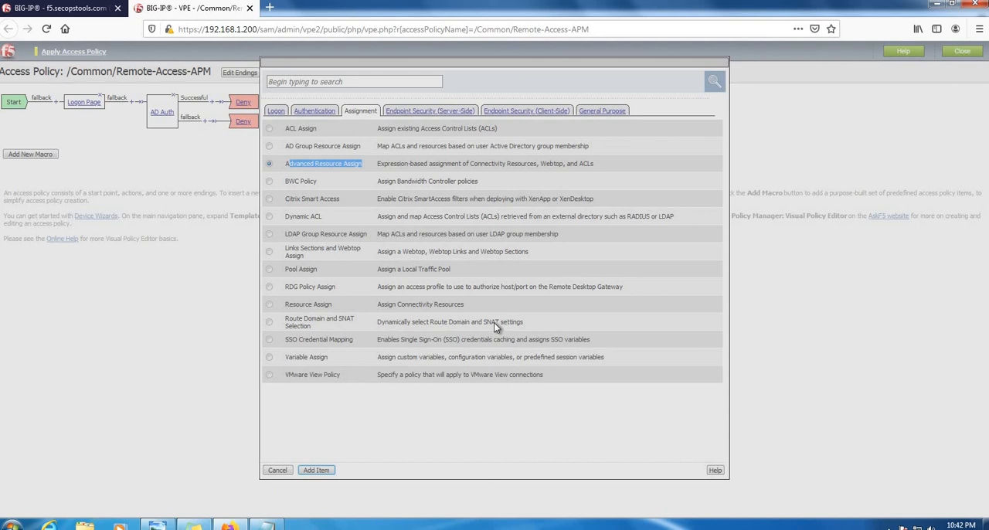
{"action": "key", "text": "Return"}
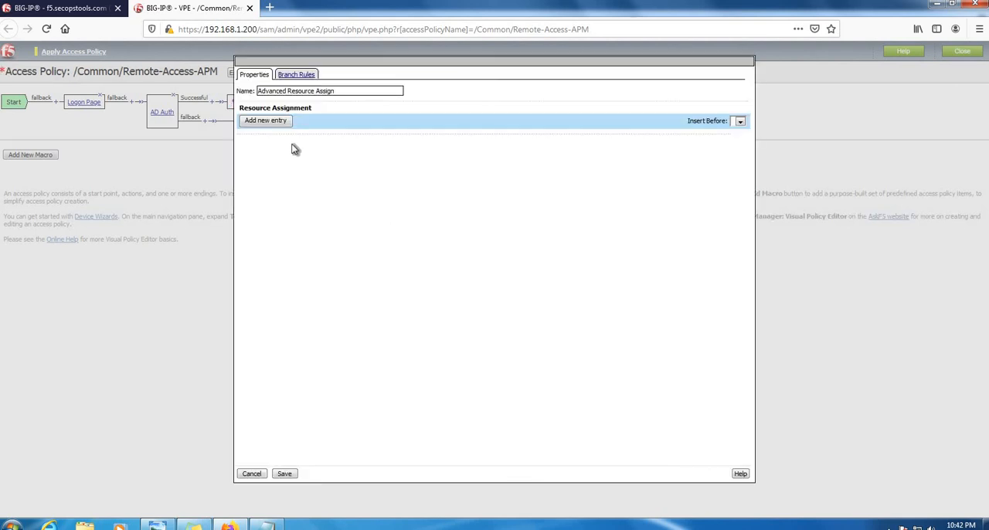
{"action": "left_click", "coordinate": [274, 122]}
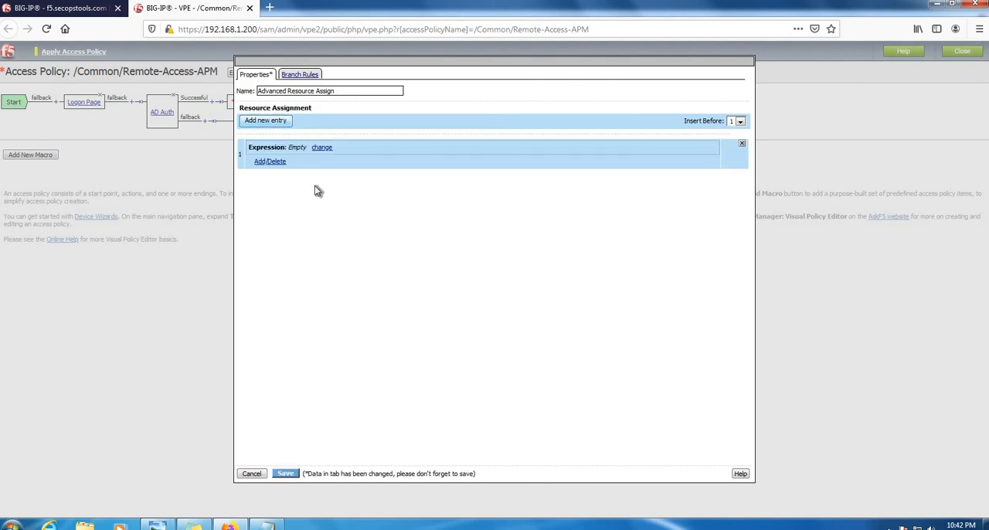
{"action": "left_click", "coordinate": [269, 161]}
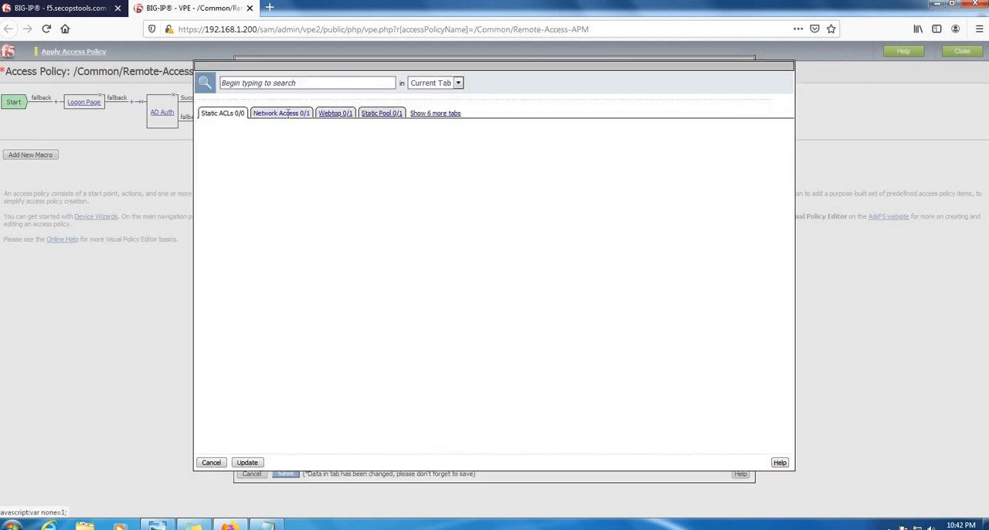
- Try to assign the network access resource /Common/Remote-Access-NS to the new entry
{"action": "left_click", "coordinate": [284, 114]}
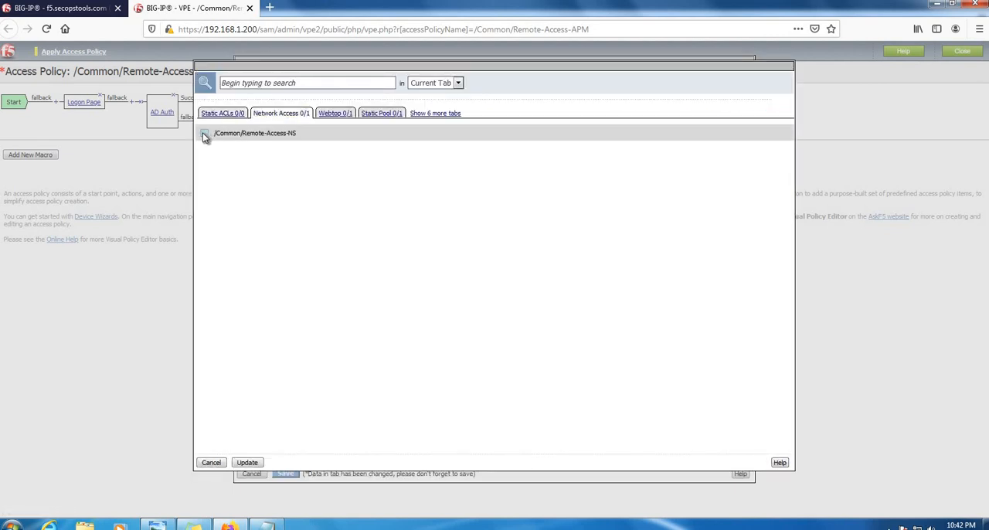
{"action": "left_click", "coordinate": [204, 134]}
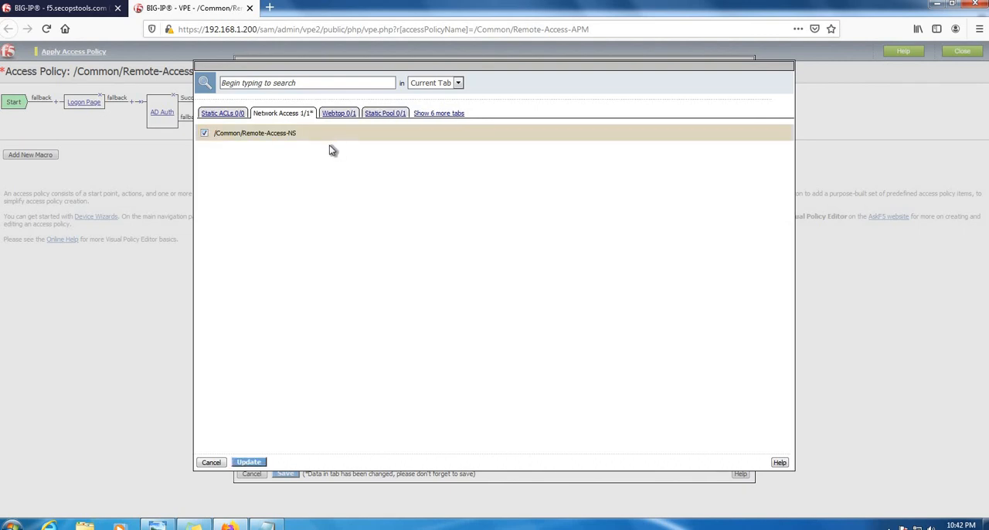
{"action": "left_click_drag", "start_coordinate": [309, 142], "coordinate": [242, 137]}
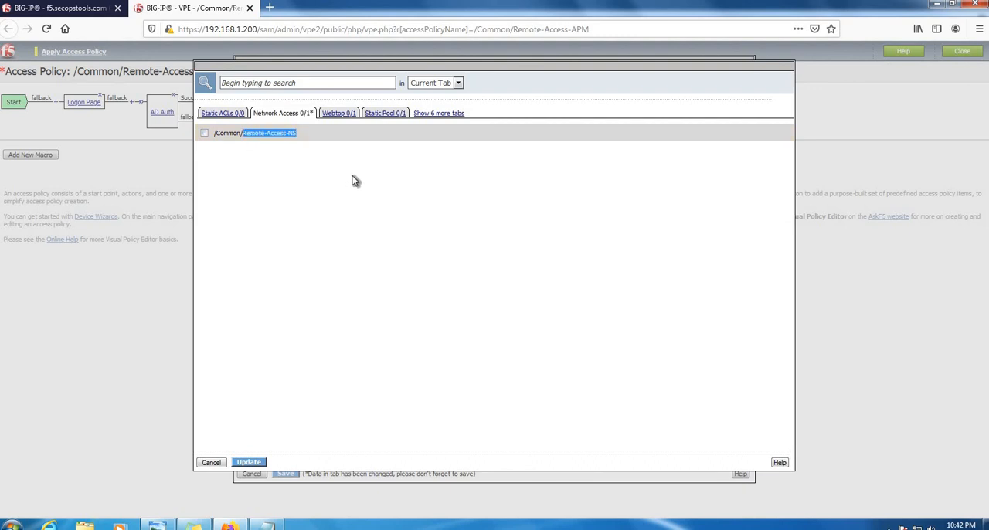
{"action": "left_click", "coordinate": [368, 194]}
- Assign the webtop /Common/Remote-Access-Webtop to the entry and save the Advanced Resource Assign item
{"action": "left_click", "coordinate": [339, 113]}
{"action": "left_click", "coordinate": [204, 149]}
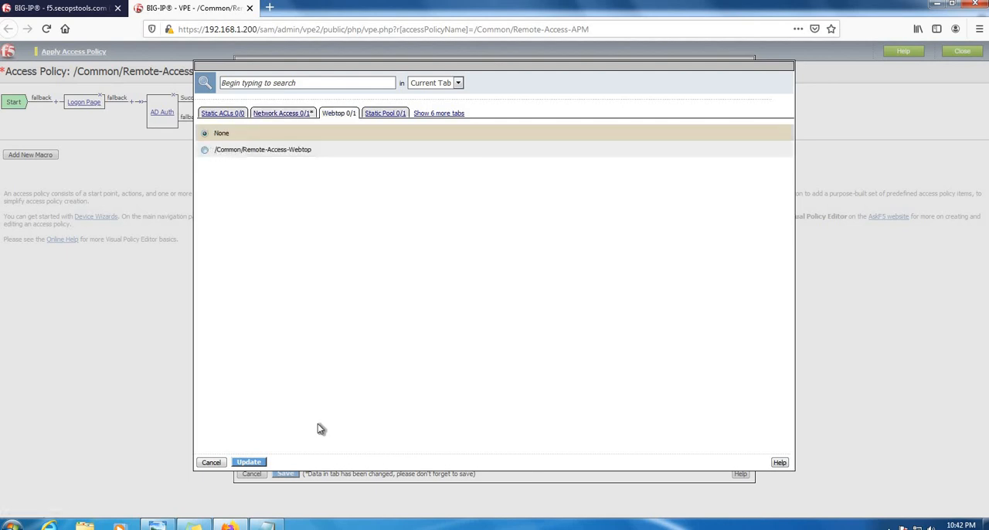
{"action": "left_click", "coordinate": [249, 462]}
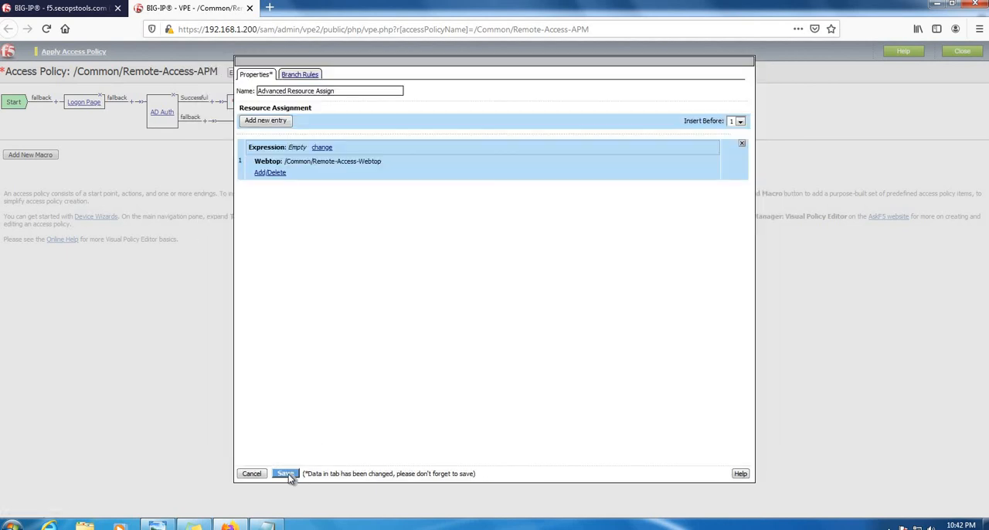
{"action": "left_click", "coordinate": [288, 474]}
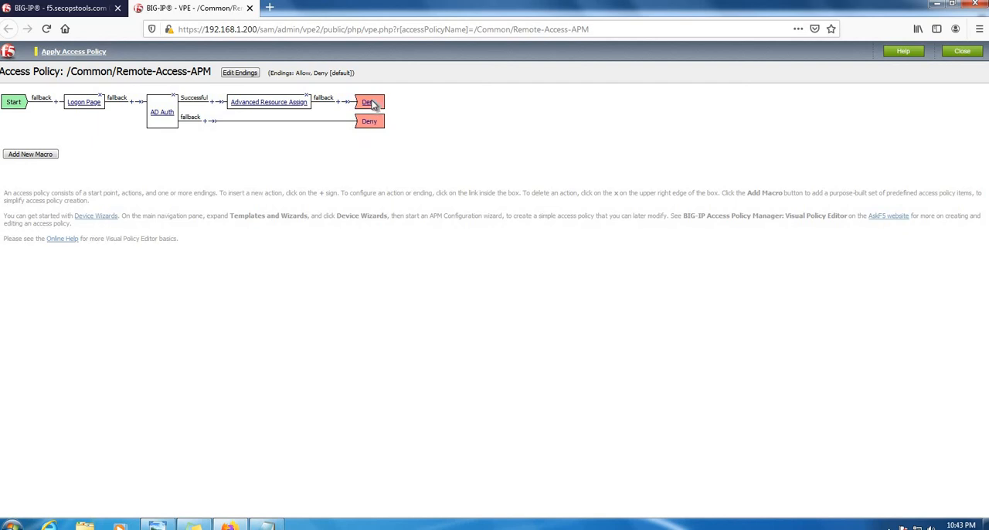
- Change the ending after Advanced Resource Assign to Allow and save it
{"action": "left_click", "coordinate": [370, 102]}
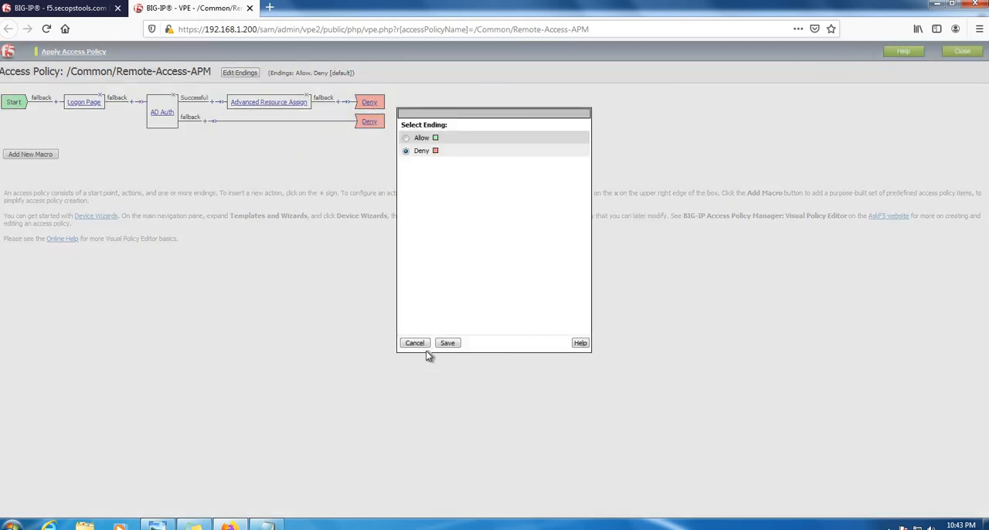
{"action": "left_click", "coordinate": [406, 138]}
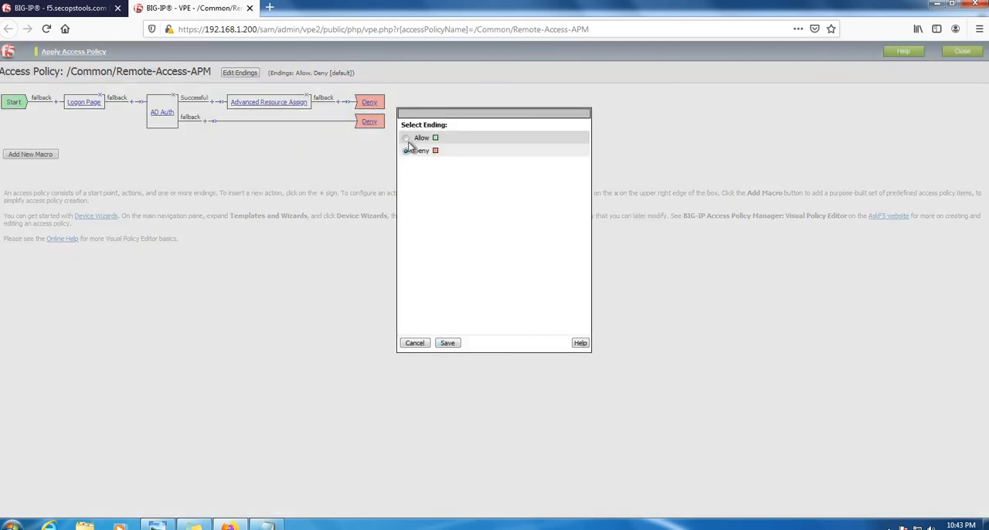
{"action": "left_click", "coordinate": [446, 341]}
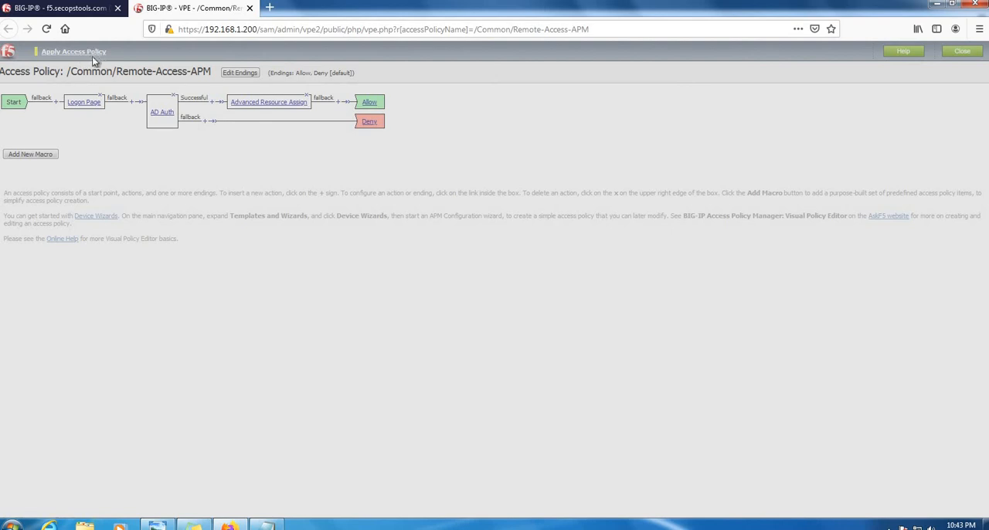
- Apply the Remote-Access-APM access policy and return to the list of per-session access profiles
{"action": "left_click", "coordinate": [90, 53]}
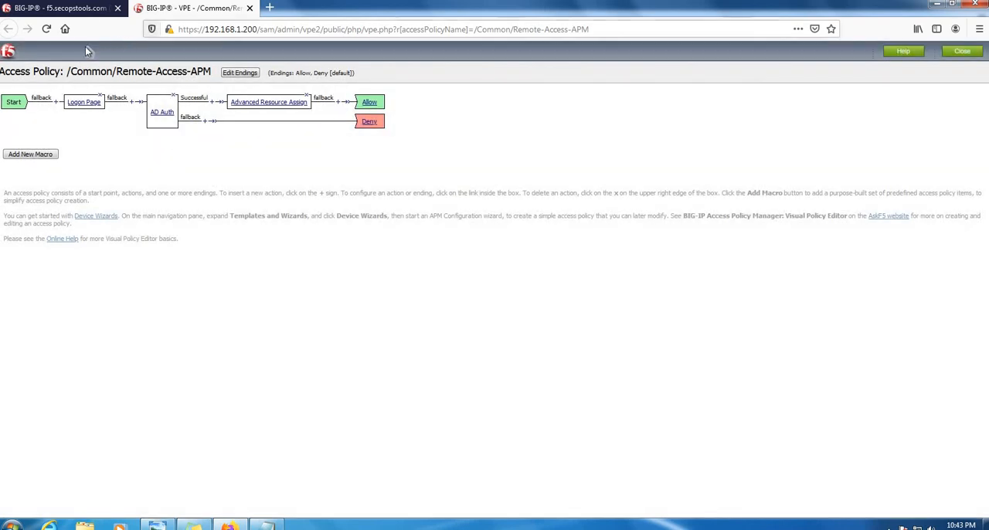
{"action": "left_click", "coordinate": [78, 10]}
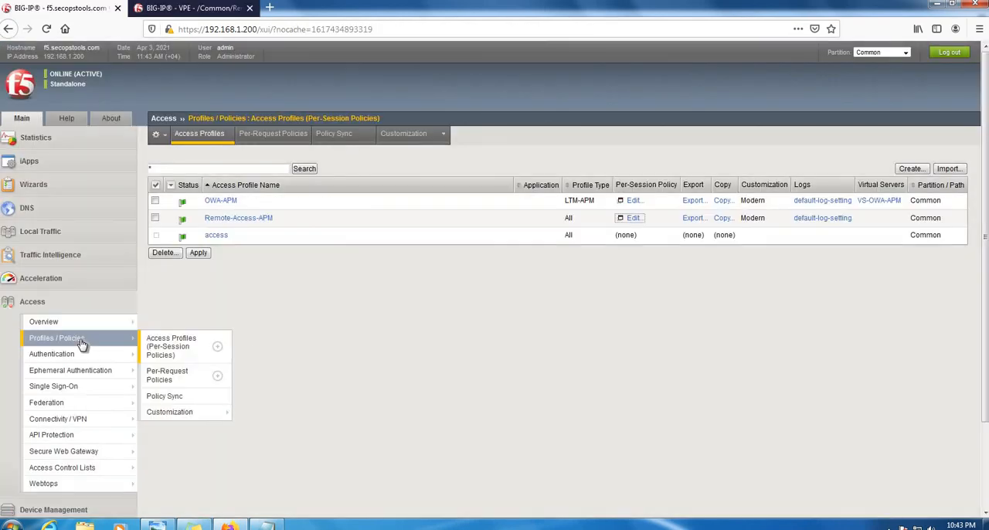
{"action": "left_click", "coordinate": [82, 342]}
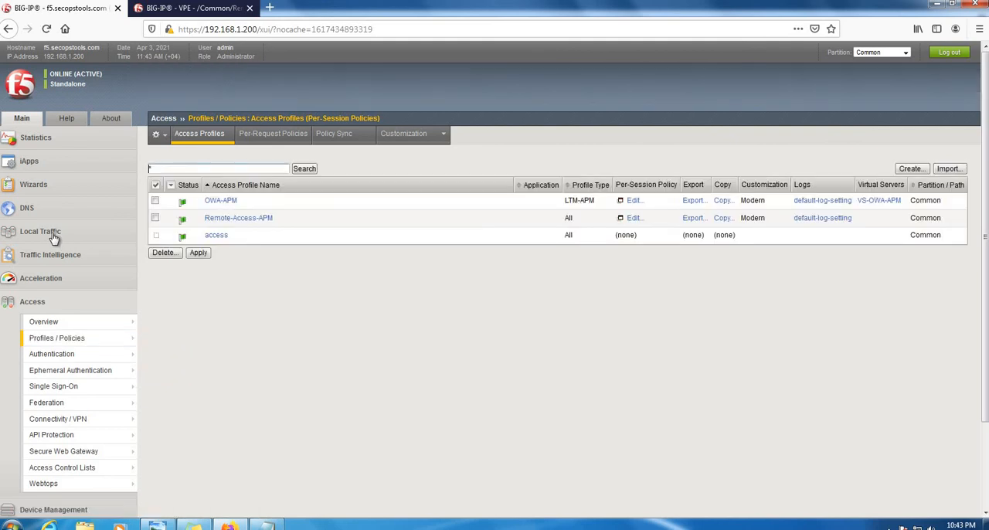
- Open the virtual server VS-Remote-Access-VPN and set its access profile to Remote-Access-APM
{"action": "left_click", "coordinate": [54, 235]}
{"action": "mouse_move", "coordinate": [78, 268]}
{"action": "left_click", "coordinate": [154, 267]}
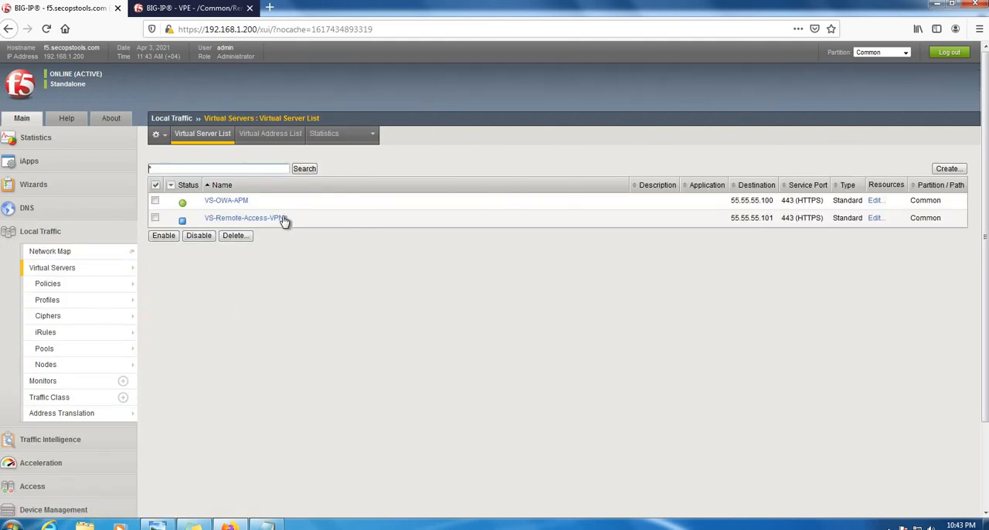
{"action": "left_click", "coordinate": [283, 220]}
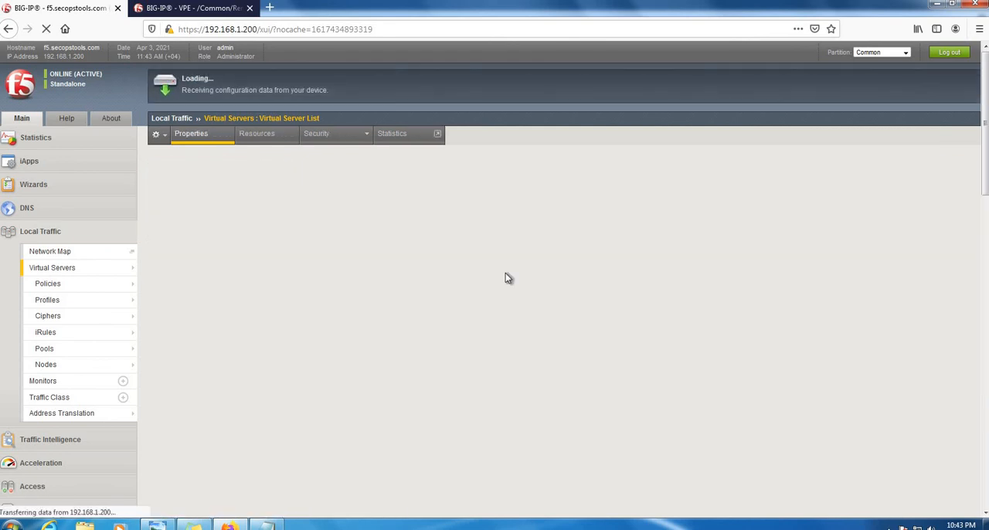
{"action": "scroll", "coordinate": [505, 273], "scroll_direction": "down", "scroll_amount": 6}
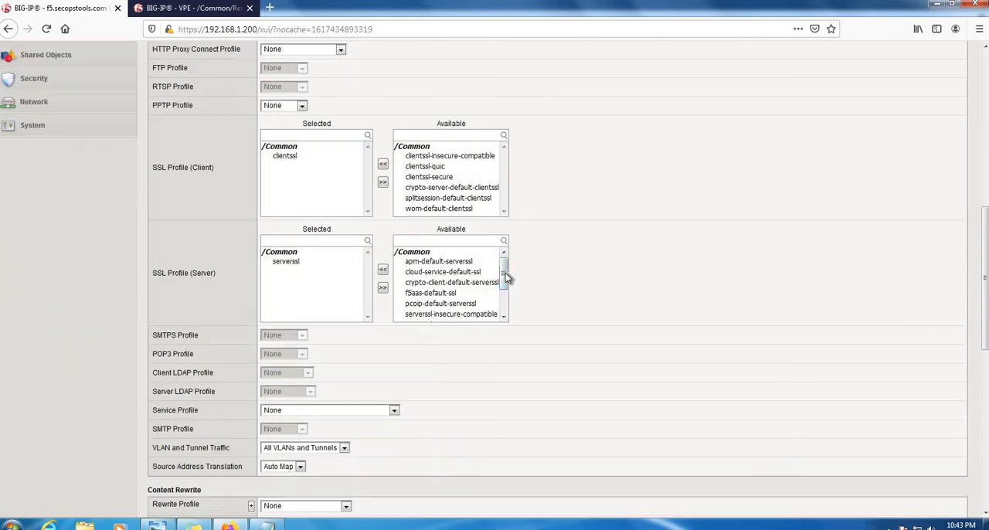
{"action": "scroll", "coordinate": [505, 272], "scroll_direction": "down", "scroll_amount": 5}
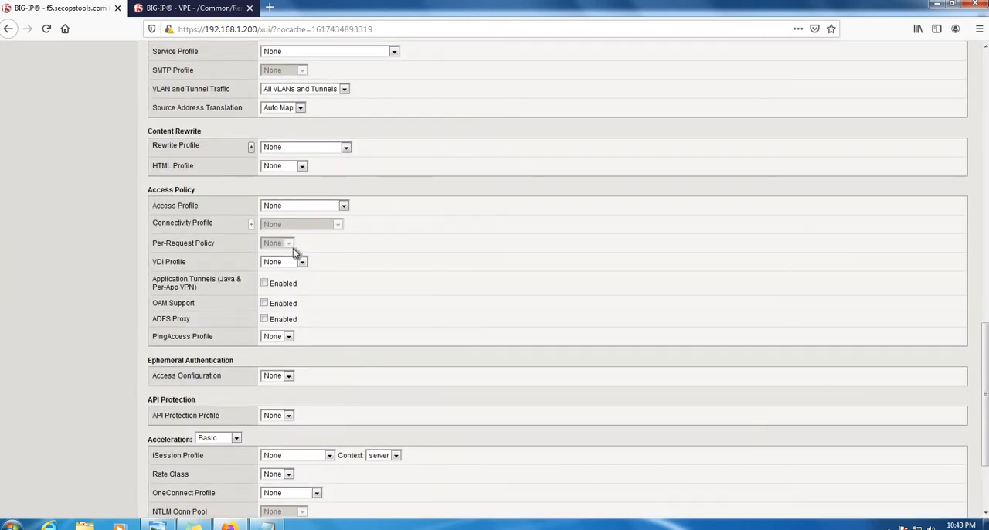
{"action": "left_click", "coordinate": [304, 207]}
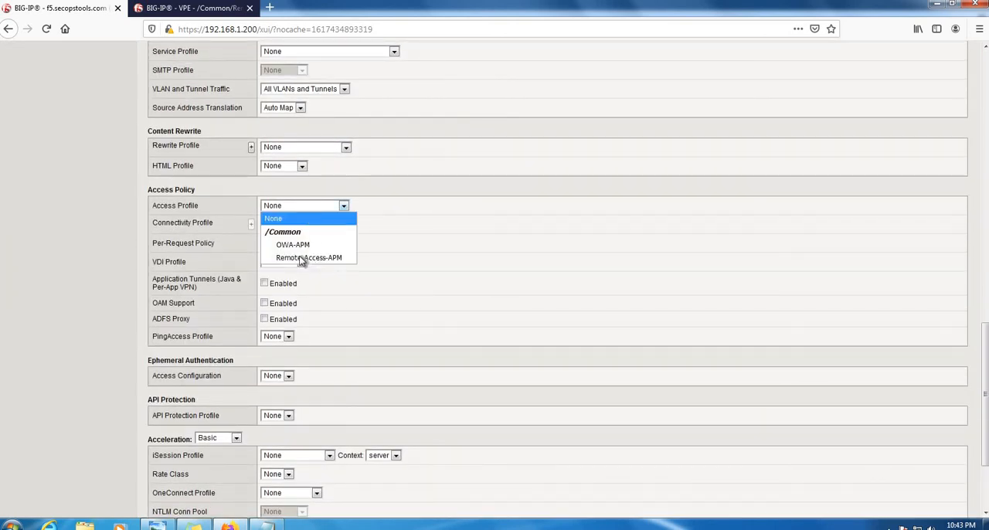
{"action": "left_click", "coordinate": [332, 260]}
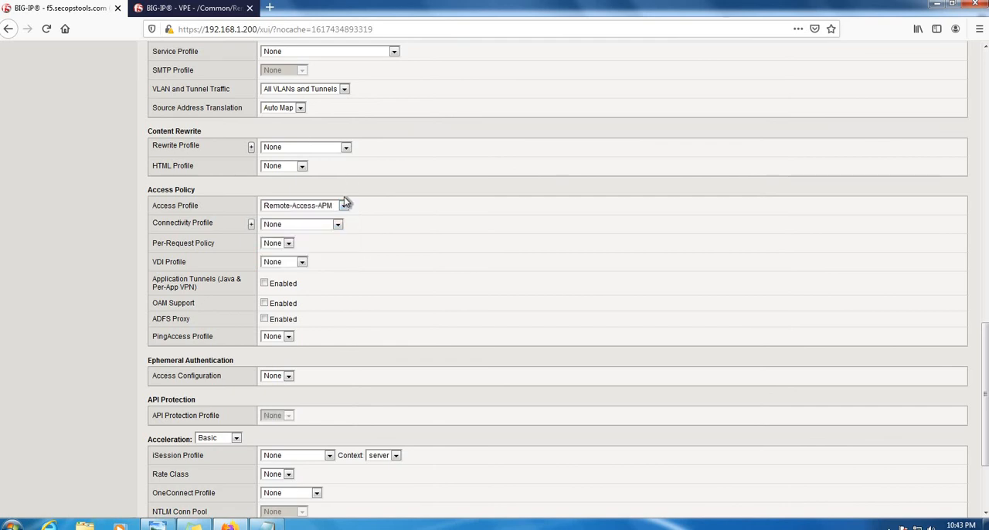
- Set the virtual server's connectivity profile to Remote-Access-CP and update the virtual server
{"action": "left_click", "coordinate": [313, 224]}
{"action": "left_click", "coordinate": [316, 265]}
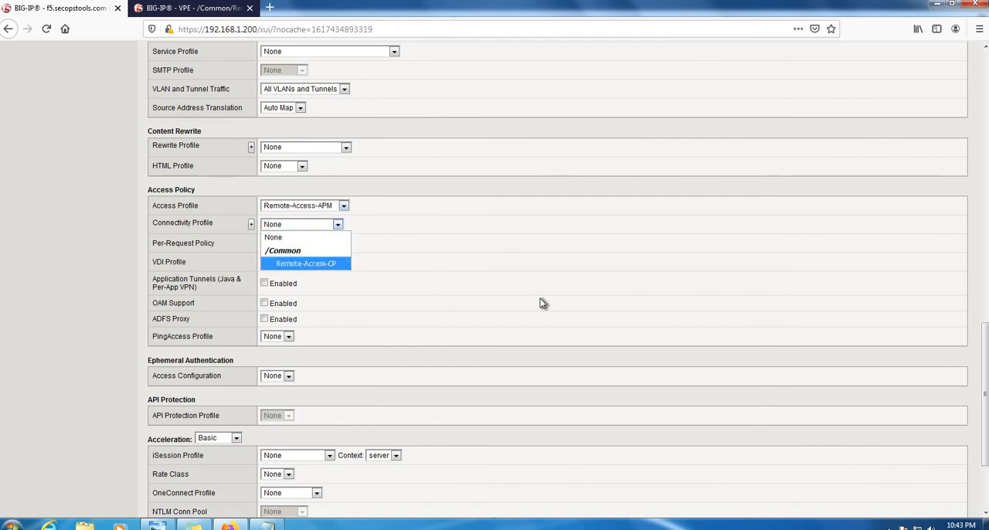
{"action": "scroll", "coordinate": [543, 302], "scroll_direction": "down", "scroll_amount": 1}
{"action": "scroll", "coordinate": [543, 302], "scroll_direction": "down", "scroll_amount": 3}
{"action": "left_click", "coordinate": [164, 499]}
{"action": "scroll", "coordinate": [528, 337], "scroll_direction": "up", "scroll_amount": 15}
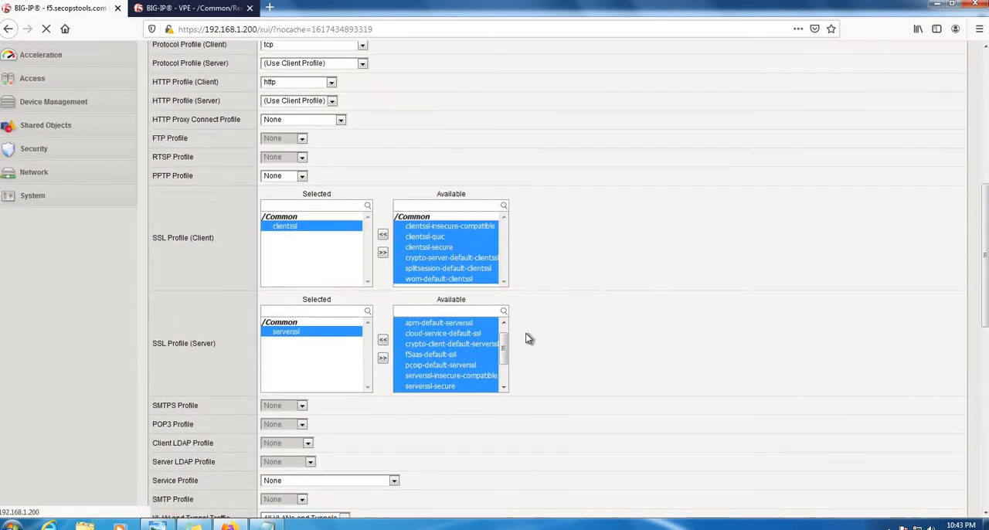
{"action": "scroll", "coordinate": [529, 337], "scroll_direction": "up", "scroll_amount": 3}
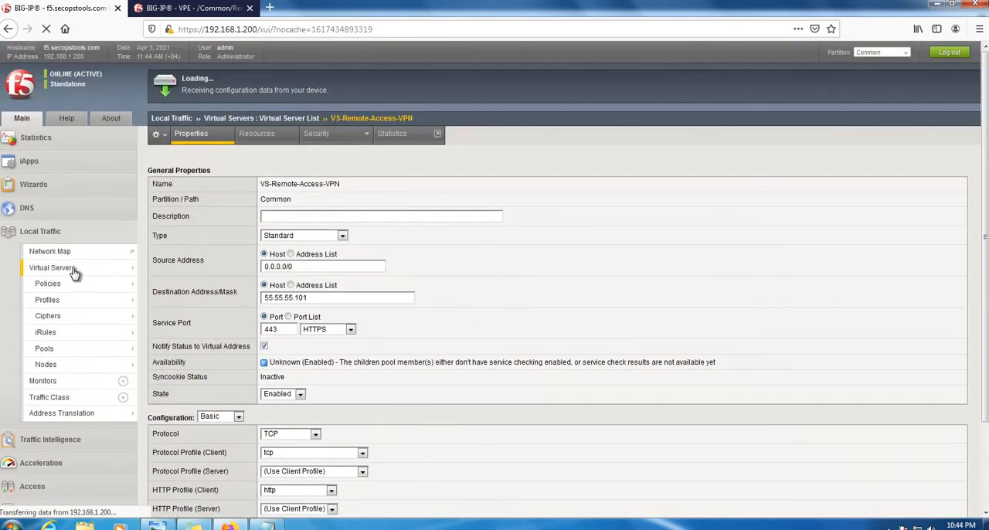
- Return to the virtual server list and review the F5-RA network diagram in Windows Photo Viewer before switching back to the browser
{"action": "mouse_move", "coordinate": [69, 271]}
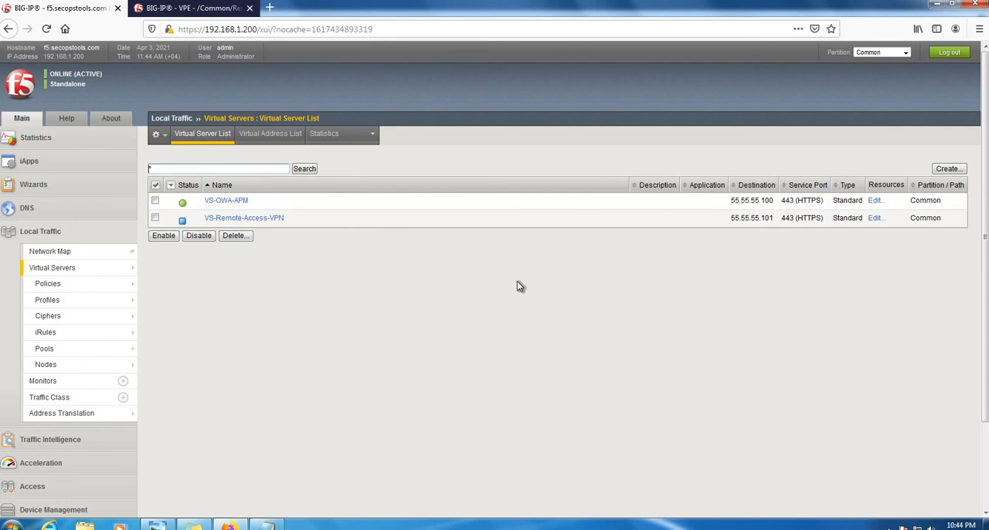
{"action": "left_click", "coordinate": [162, 525]}
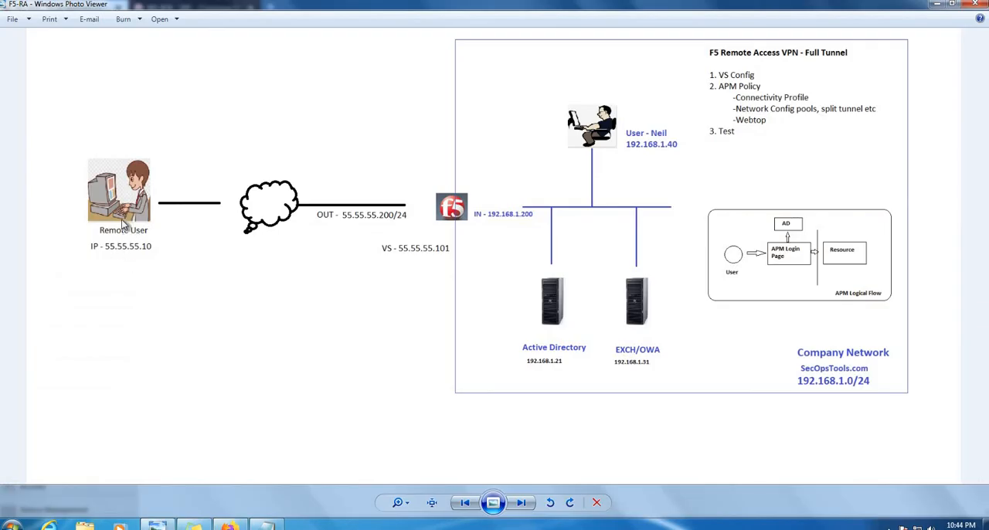
{"action": "left_click", "coordinate": [936, 4]}
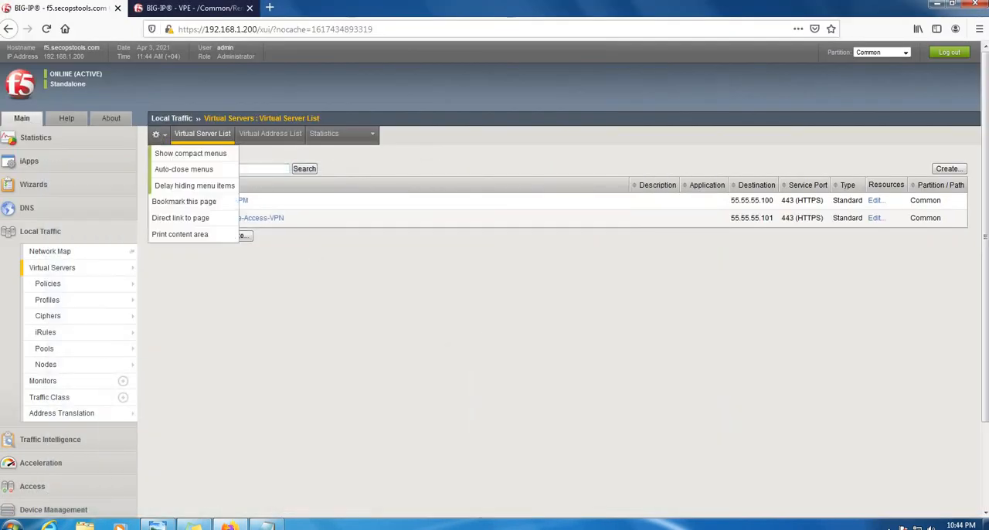